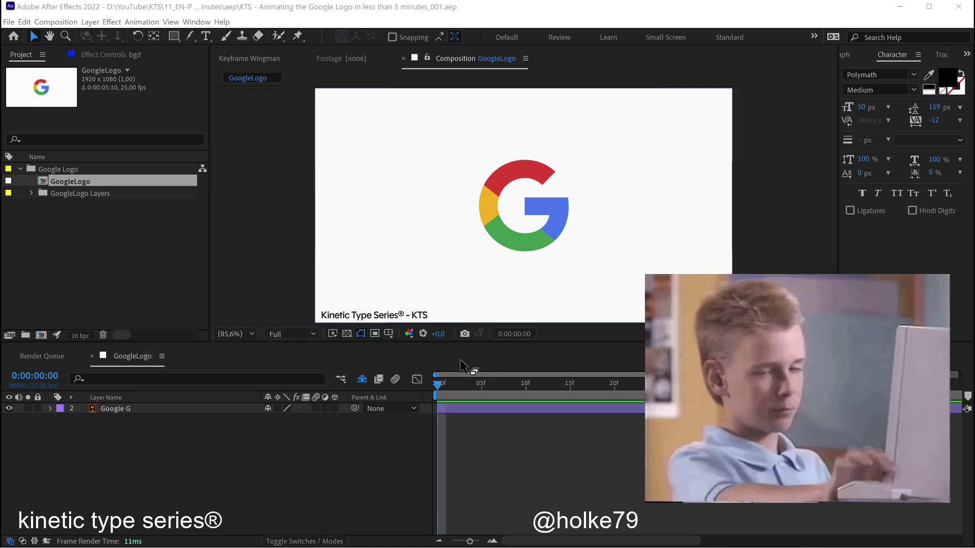
Scrub through the opening frames and select the Google G layer
{"action": "left_click_drag", "start_coordinate": [438, 391], "coordinate": [543, 404]}
{"action": "left_click", "coordinate": [543, 409]}
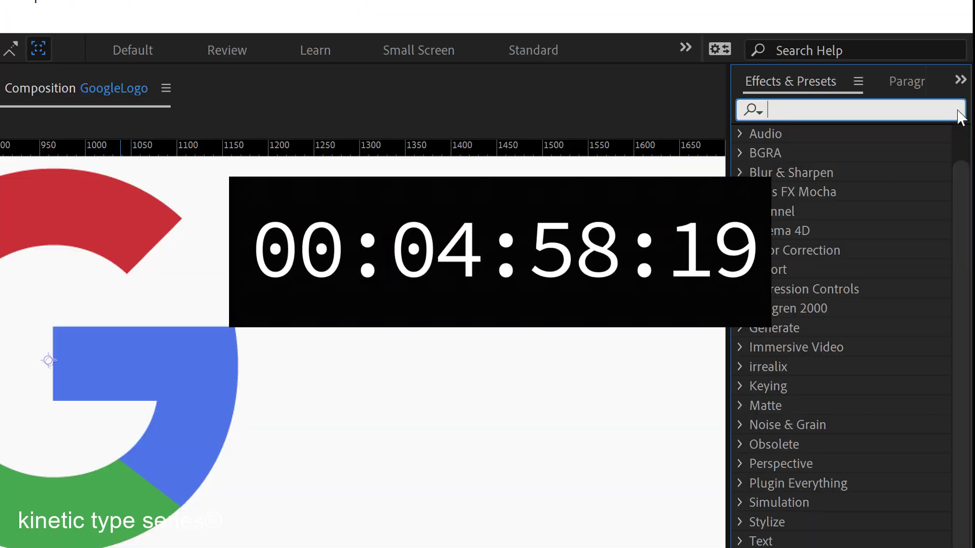
Search 'radia' and apply Radial Wipe to Google G at 9% completion with a 40° start angle
{"action": "left_click", "coordinate": [925, 70]}
{"action": "type", "text": "radial"}
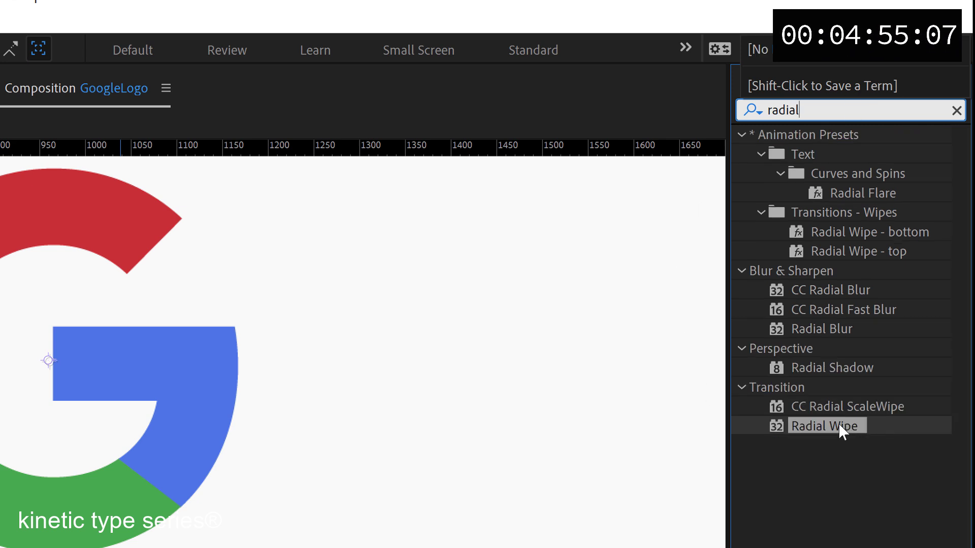
{"action": "left_click", "coordinate": [815, 428]}
{"action": "left_click_drag", "start_coordinate": [818, 429], "coordinate": [653, 431]}
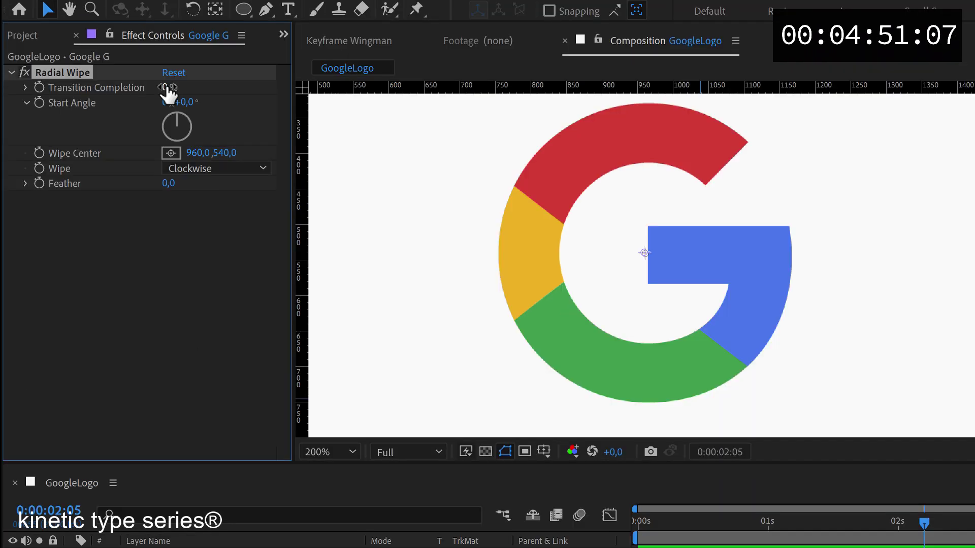
{"action": "left_click_drag", "start_coordinate": [121, 92], "coordinate": [179, 87]}
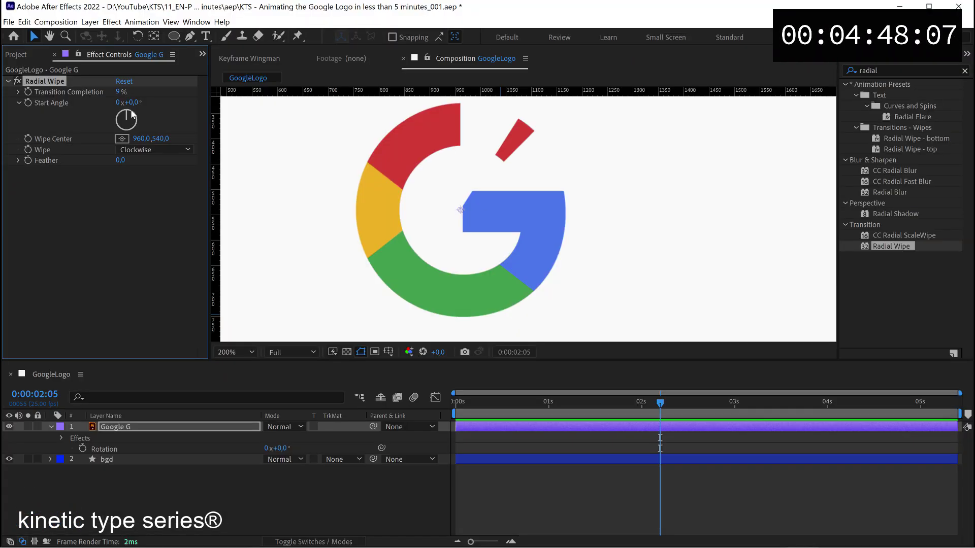
{"action": "left_click_drag", "start_coordinate": [131, 114], "coordinate": [135, 116]}
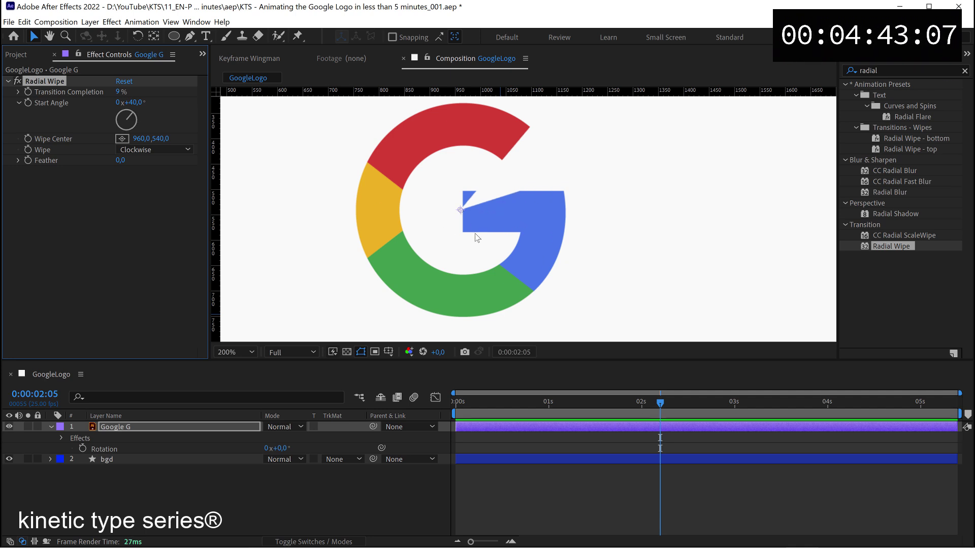
Draw an ellipse mask at the G's centre, narrow it, and set Mask 1 to Subtract
{"action": "left_click", "coordinate": [174, 36]}
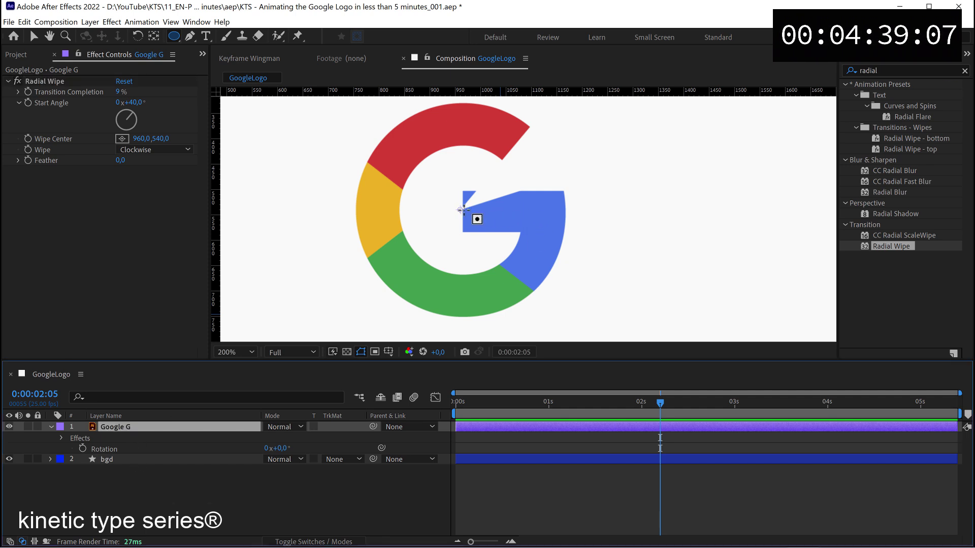
{"action": "left_click_drag", "start_coordinate": [464, 213], "coordinate": [516, 146]}
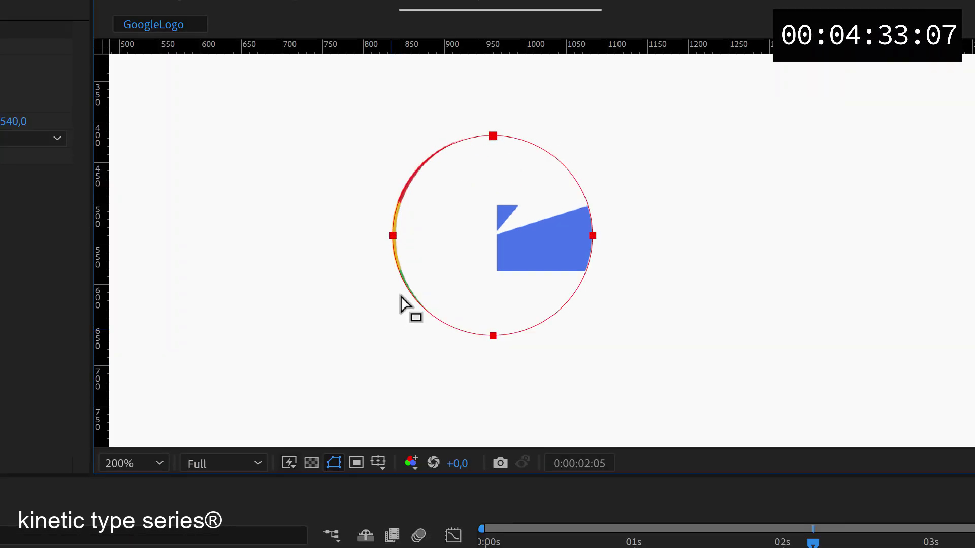
{"action": "double_click", "coordinate": [399, 236]}
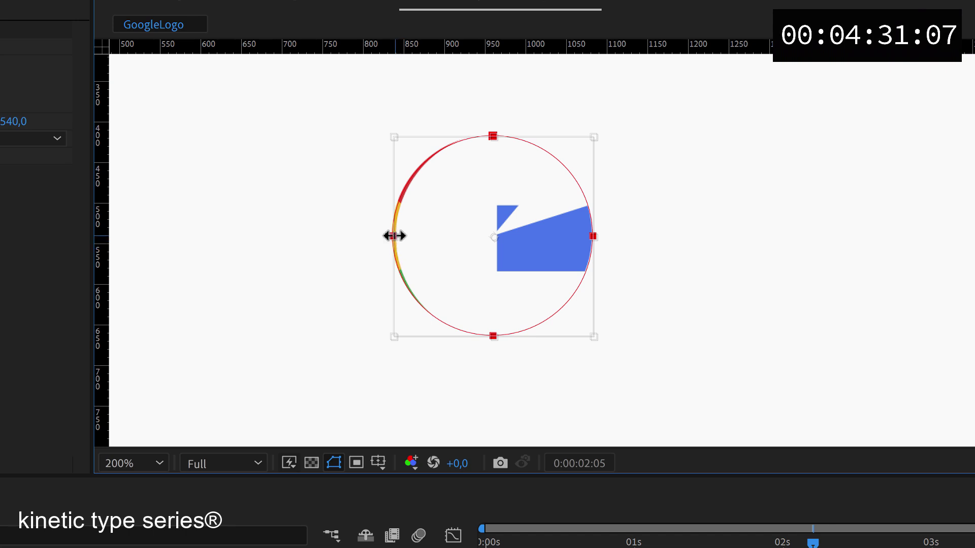
{"action": "left_click_drag", "start_coordinate": [395, 235], "coordinate": [403, 235]}
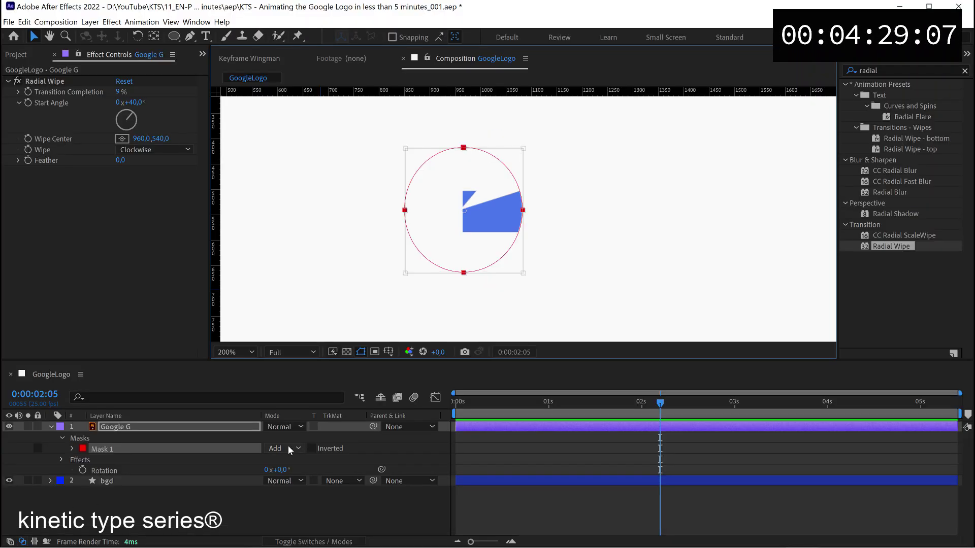
{"action": "left_click", "coordinate": [283, 448]}
{"action": "left_click", "coordinate": [290, 485]}
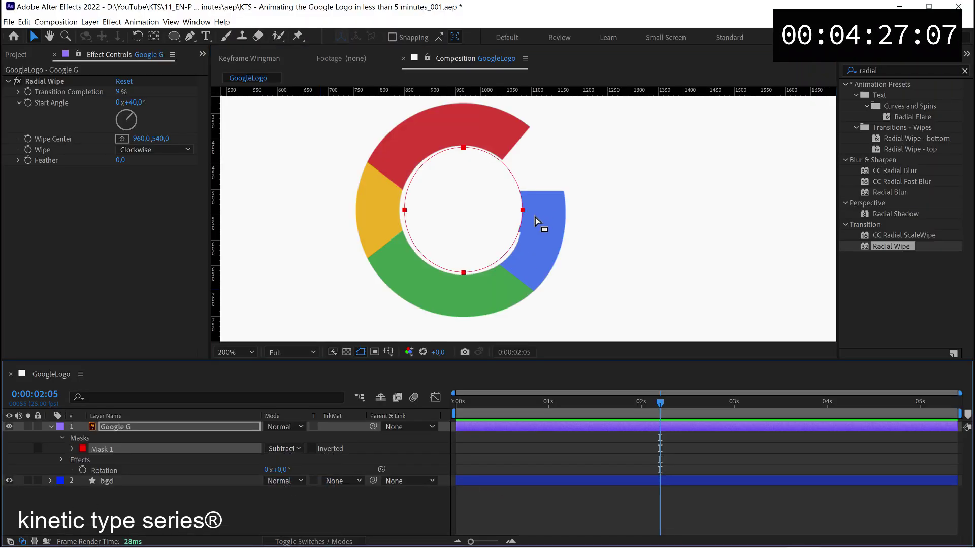
Enlarge the subtract mask to fit the G's inner hole and reset Transition Completion to 0%
{"action": "scroll", "coordinate": [531, 219], "scroll_direction": "up", "scroll_amount": 2}
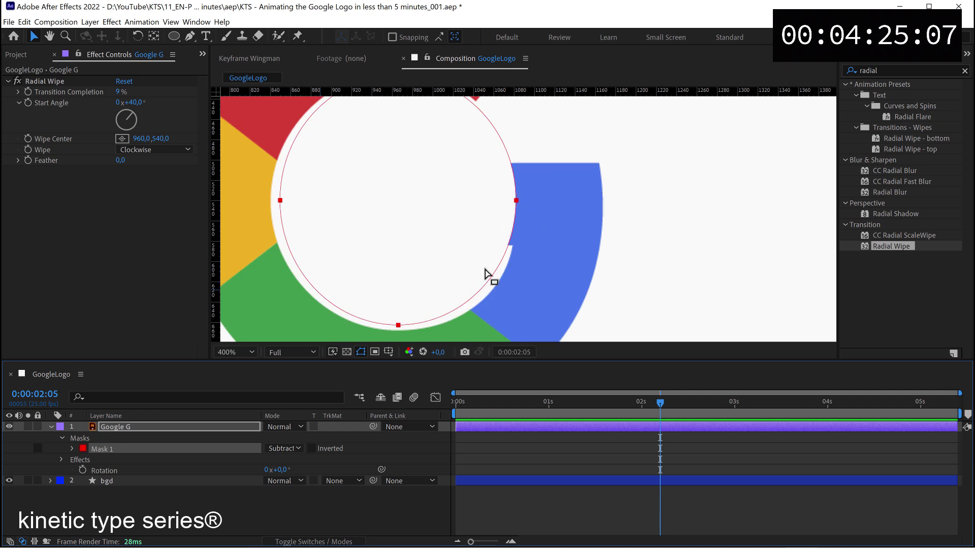
{"action": "double_click", "coordinate": [492, 277]}
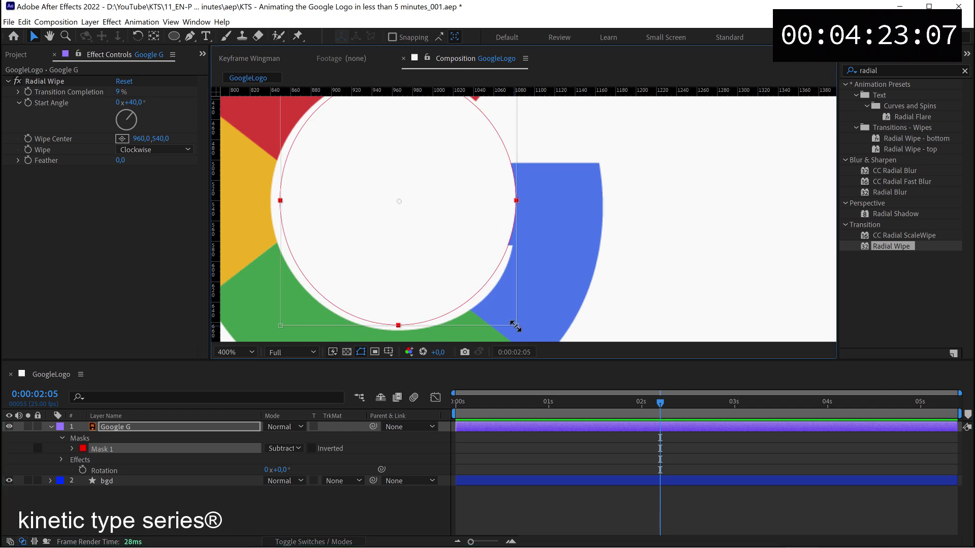
{"action": "left_click_drag", "start_coordinate": [515, 326], "coordinate": [522, 326]}
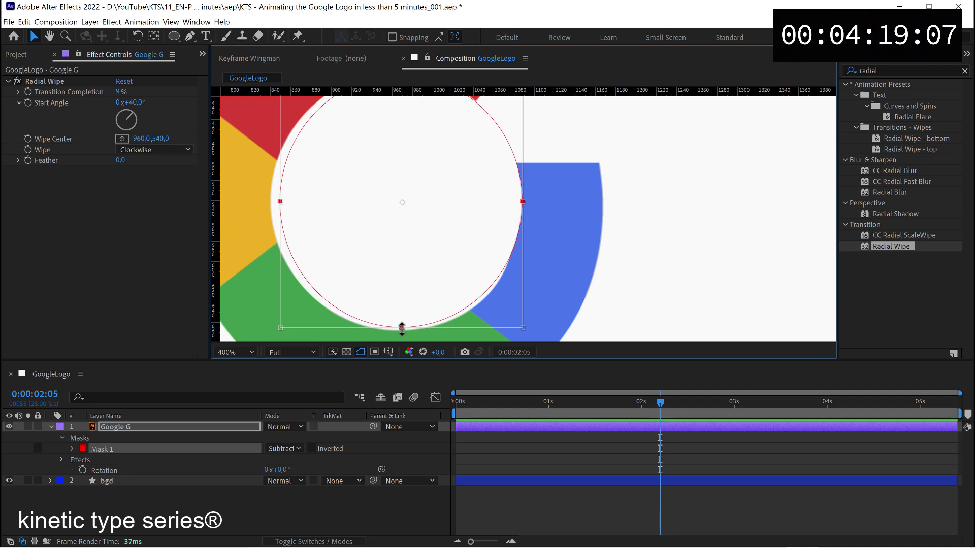
{"action": "key", "text": "comma"}
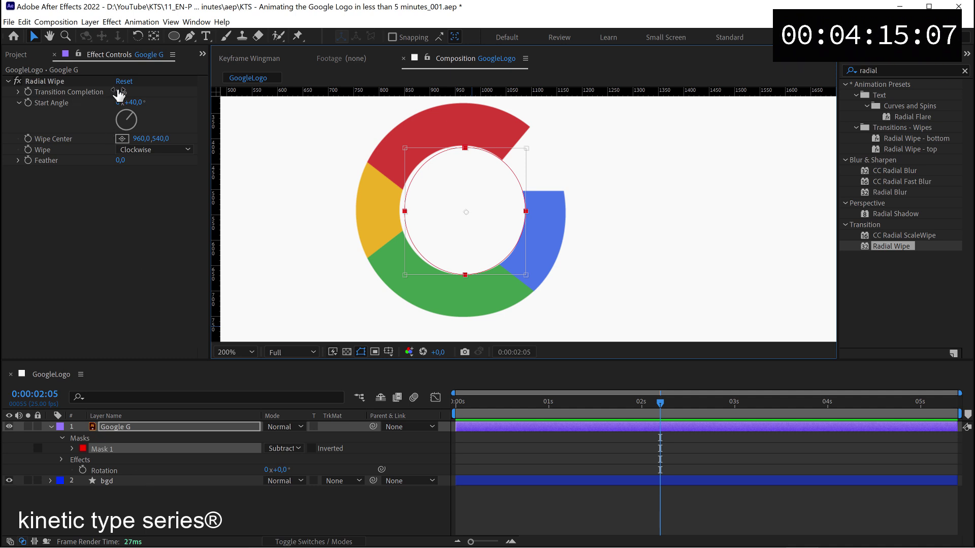
{"action": "mouse_move", "coordinate": [115, 92]}
{"action": "left_mouse_down"}
{"action": "mouse_move", "coordinate": [128, 91]}
{"action": "mouse_move", "coordinate": [98, 90]}
{"action": "left_mouse_up"}
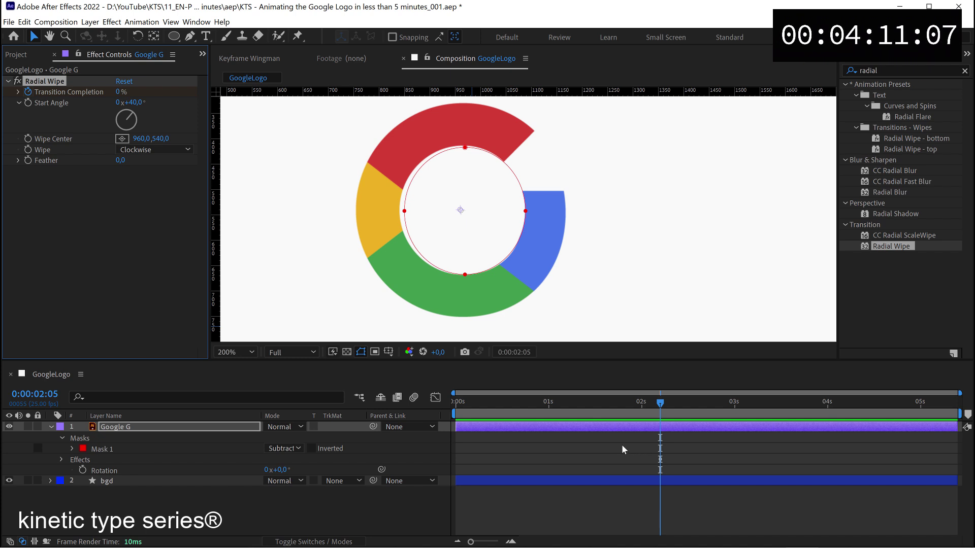
Keyframe Transition Completion from 0% at the start to 100% at one second
{"action": "key", "text": "u"}
{"action": "left_click_drag", "start_coordinate": [661, 449], "coordinate": [470, 449]}
{"action": "left_click_drag", "start_coordinate": [498, 412], "coordinate": [548, 410]}
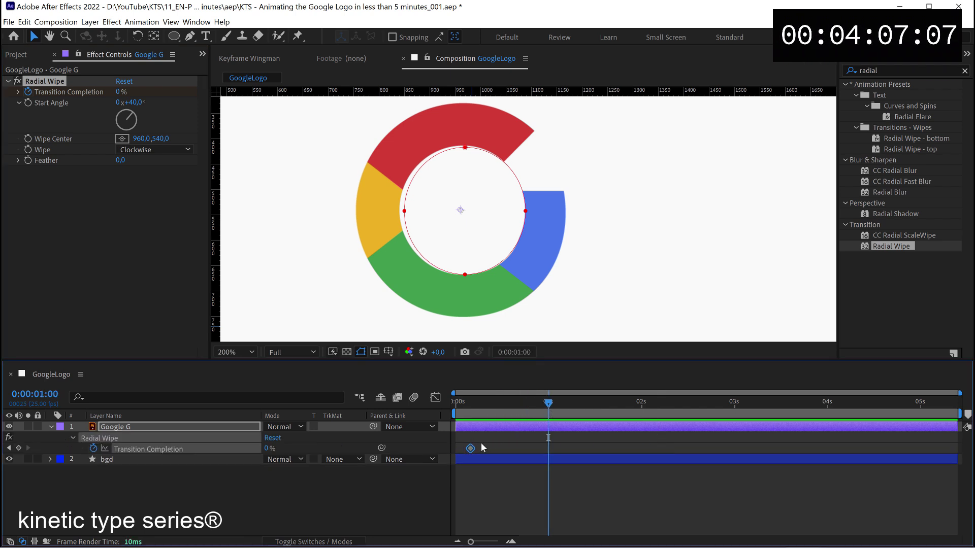
{"action": "left_click_drag", "start_coordinate": [470, 449], "coordinate": [456, 448]}
{"action": "left_click_drag", "start_coordinate": [121, 94], "coordinate": [173, 94]}
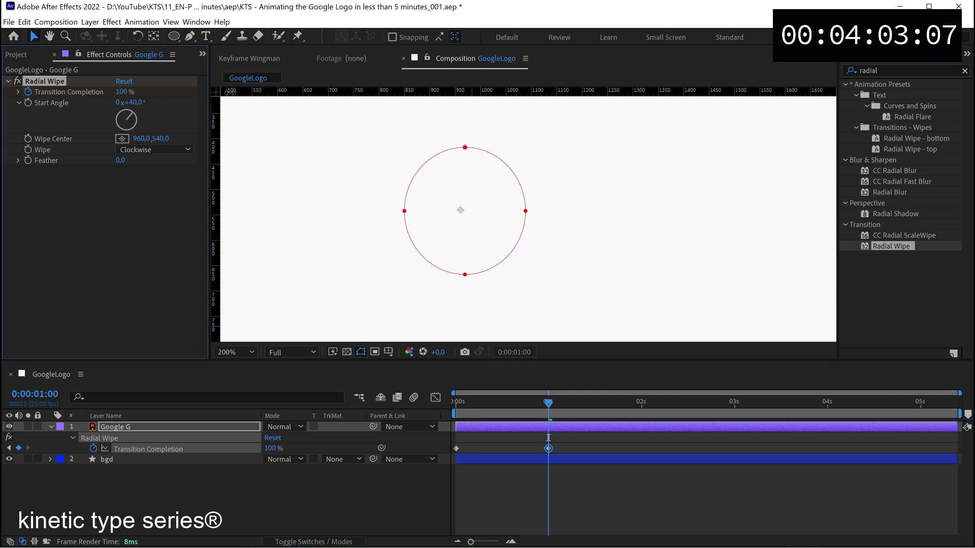
{"action": "left_click_drag", "start_coordinate": [548, 404], "coordinate": [471, 402]}
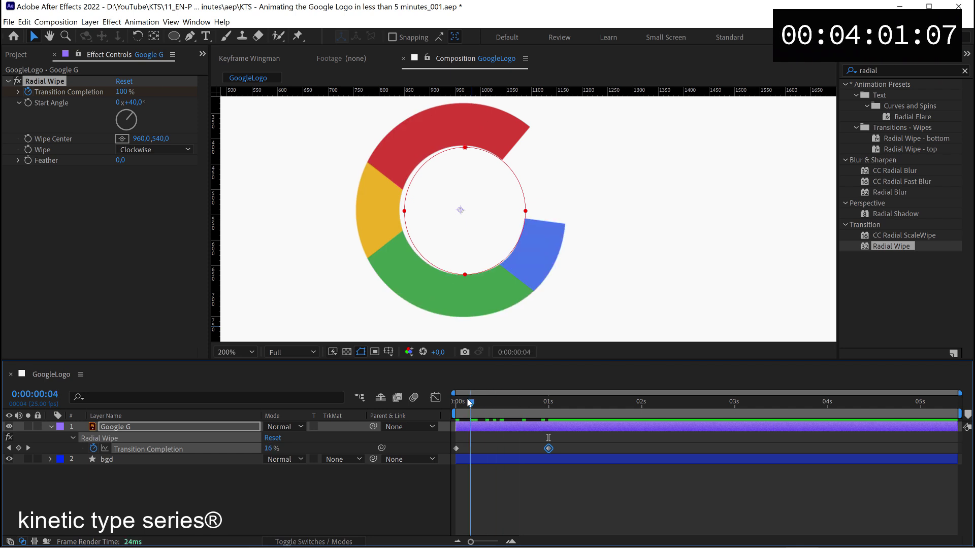
Set the wipe to Counterclockwise, retime the keyframes, and set Start Angle to 45°
{"action": "left_click", "coordinate": [128, 151]}
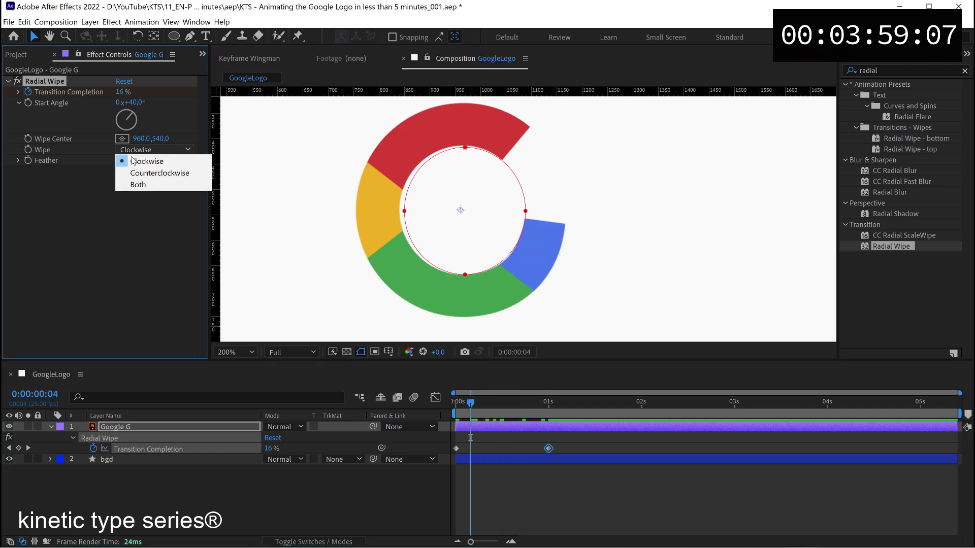
{"action": "left_click", "coordinate": [136, 170]}
{"action": "left_click_drag", "start_coordinate": [471, 402], "coordinate": [528, 434]}
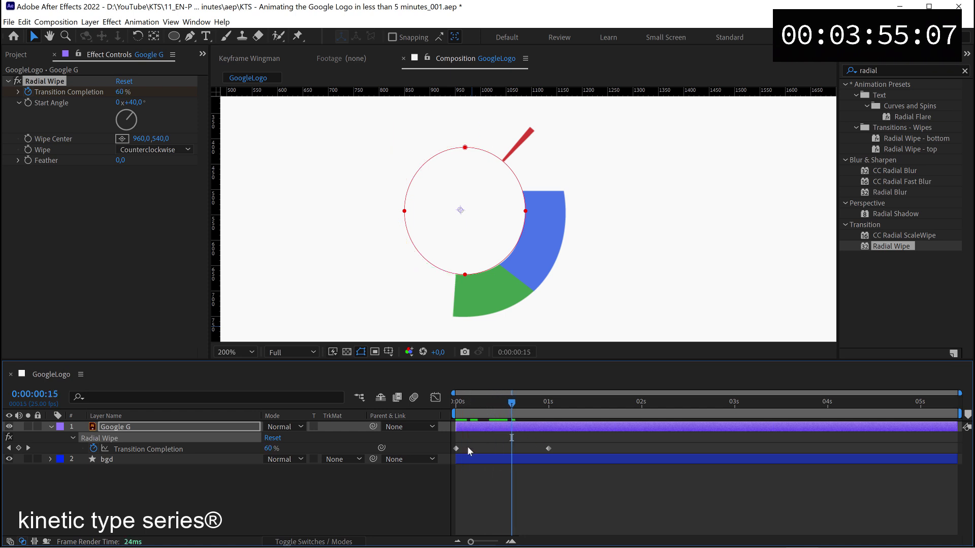
{"action": "mouse_move", "coordinate": [456, 449]}
{"action": "left_mouse_down"}
{"action": "mouse_move", "coordinate": [523, 449]}
{"action": "mouse_move", "coordinate": [456, 449]}
{"action": "left_mouse_up"}
{"action": "left_click_drag", "start_coordinate": [523, 449], "coordinate": [544, 449]}
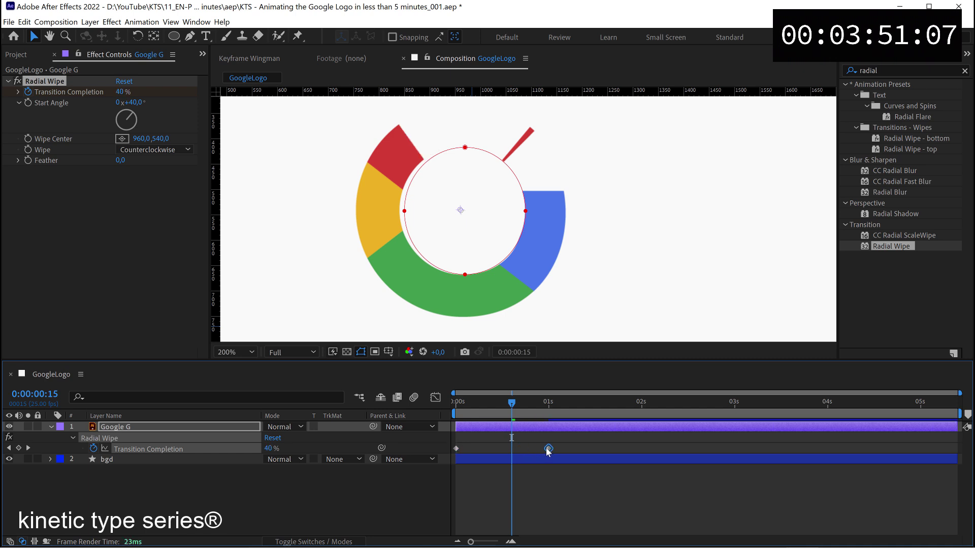
{"action": "left_click_drag", "start_coordinate": [499, 404], "coordinate": [474, 406]}
{"action": "left_click", "coordinate": [488, 407]}
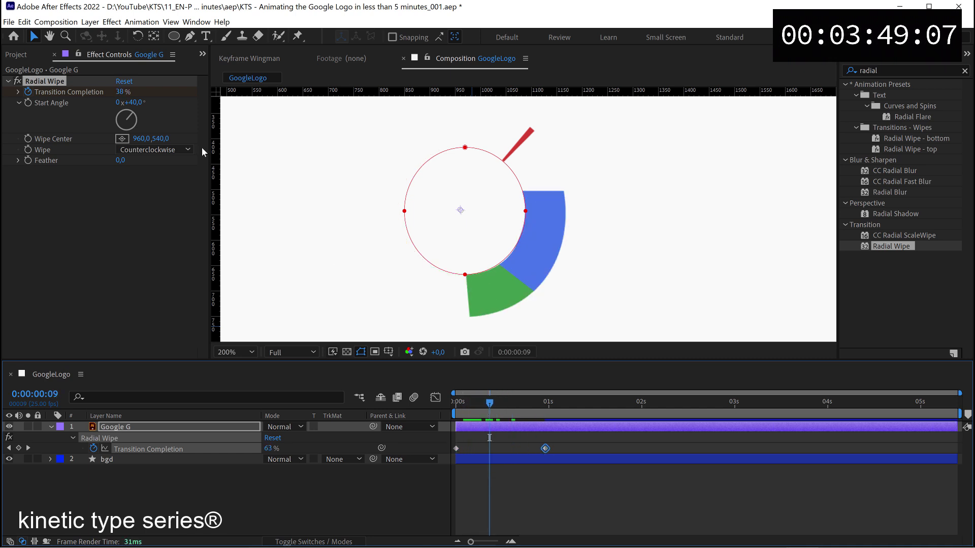
{"action": "left_click", "coordinate": [134, 117]}
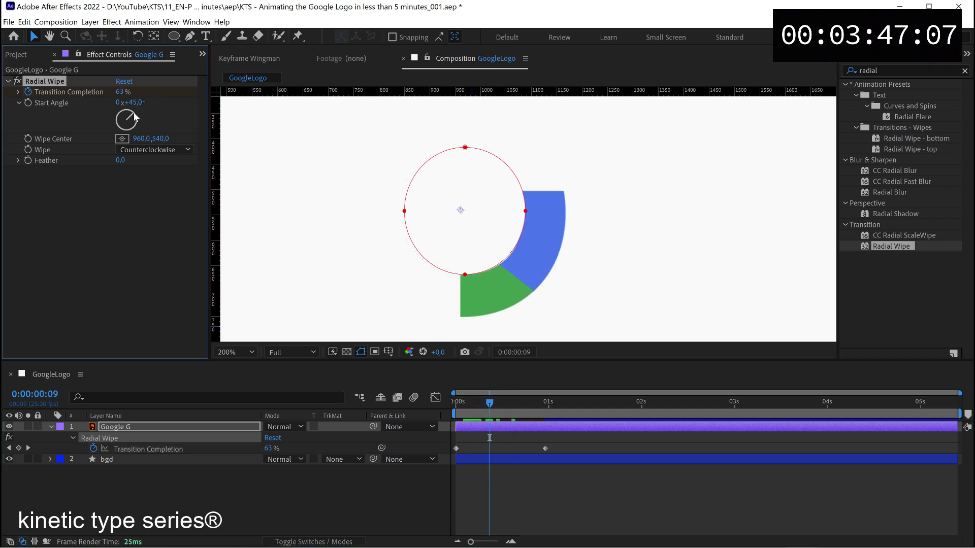
Apply Easy Ease to both wipe keyframes and drag the influence for an early speed peak
{"action": "left_click", "coordinate": [523, 452]}
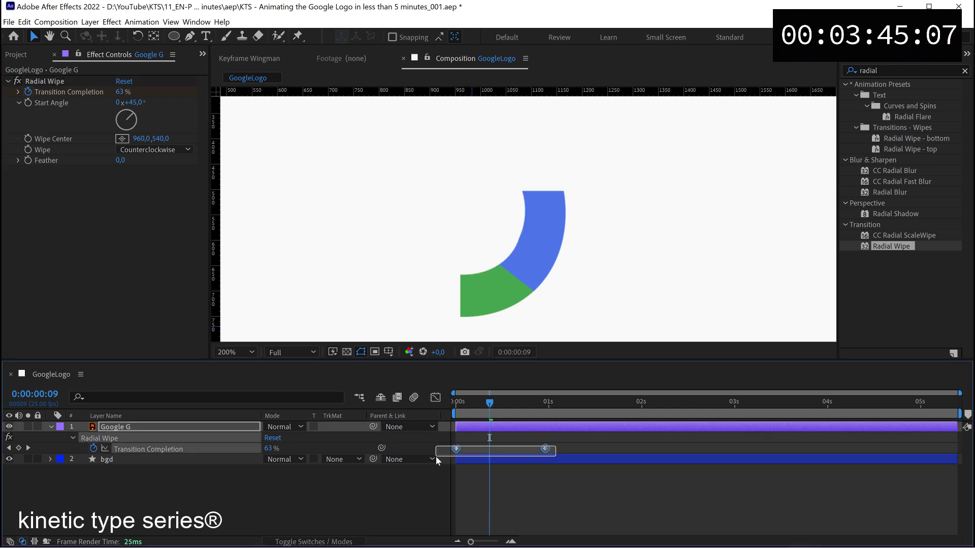
{"action": "key", "text": "ctrl+alt+a"}
{"action": "left_click", "coordinate": [434, 398]}
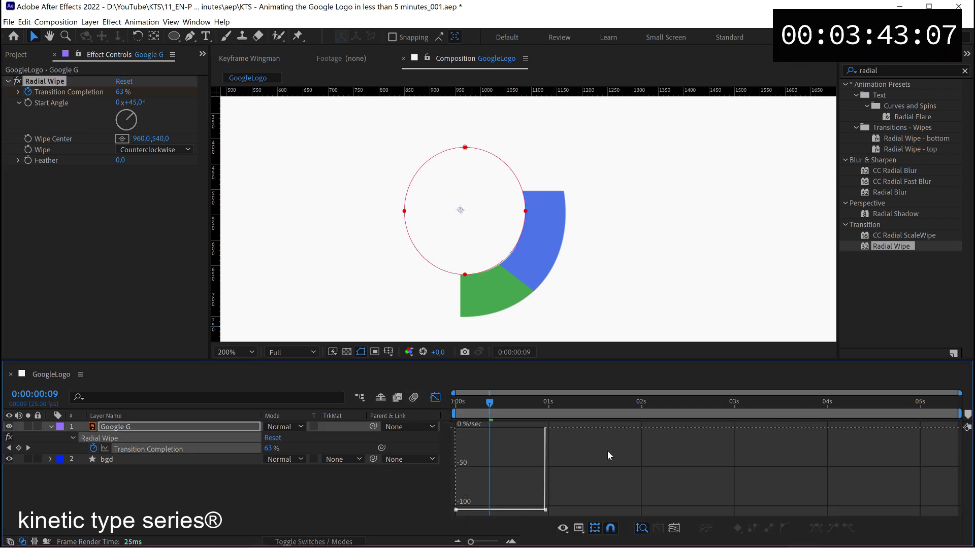
{"action": "left_click_drag", "start_coordinate": [582, 485], "coordinate": [450, 519]}
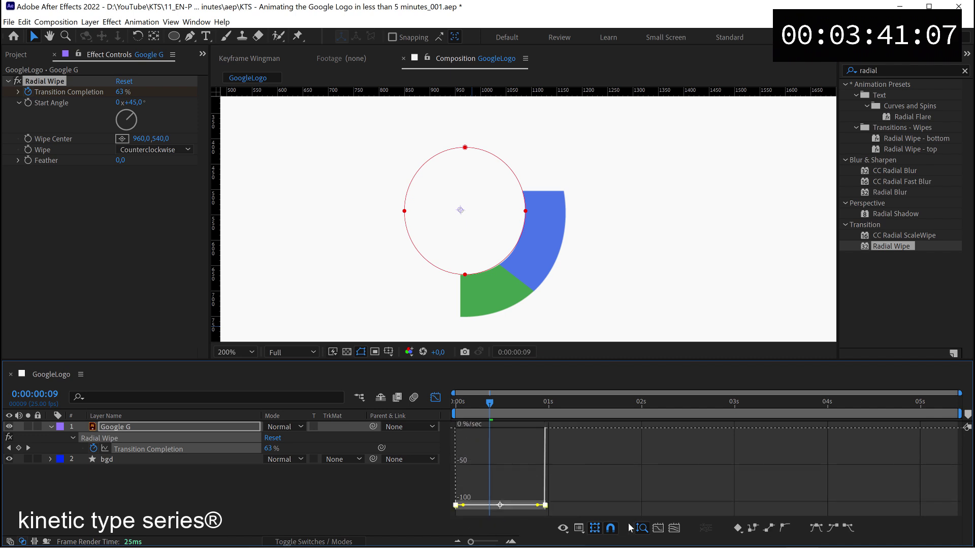
{"action": "left_click", "coordinate": [816, 528]}
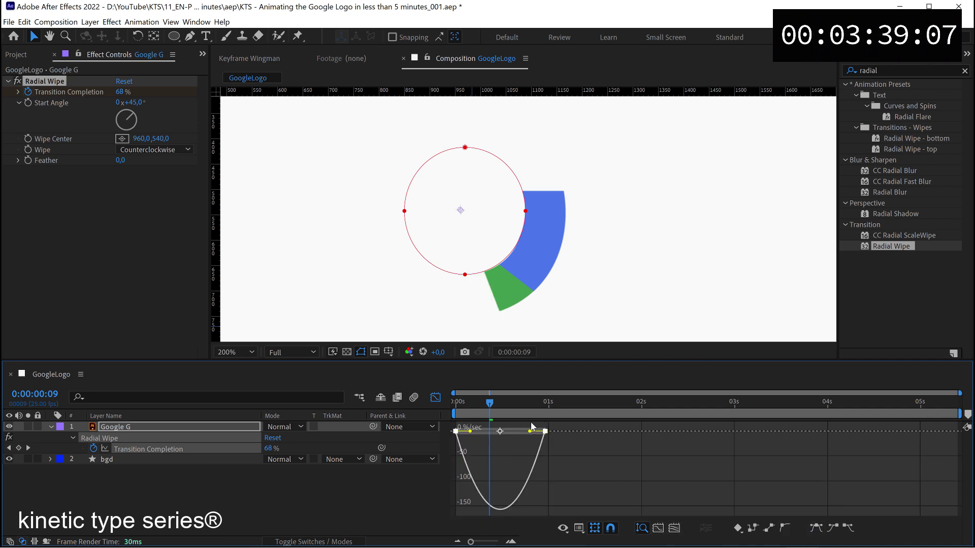
{"action": "left_click_drag", "start_coordinate": [531, 431], "coordinate": [480, 432]}
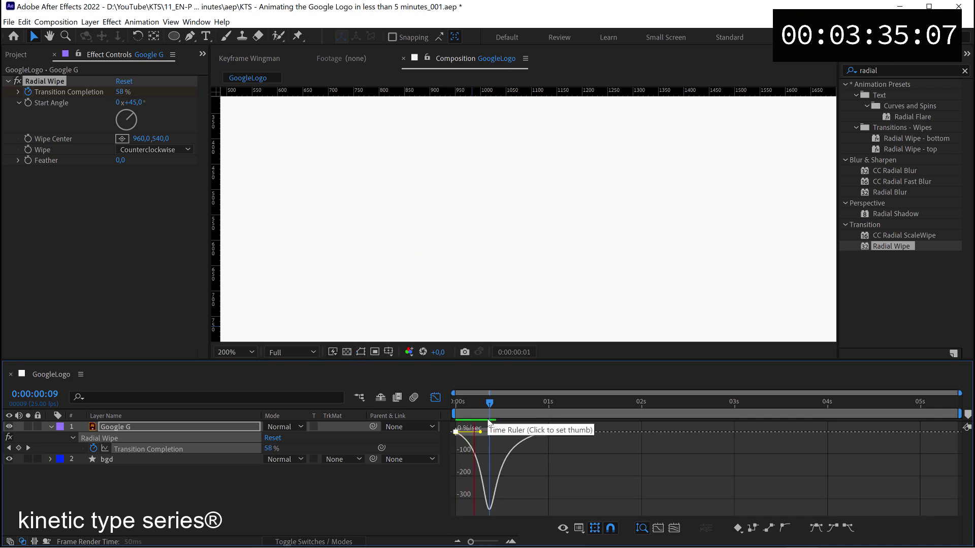
{"action": "left_click", "coordinate": [94, 428]}
{"action": "key", "text": "space"}
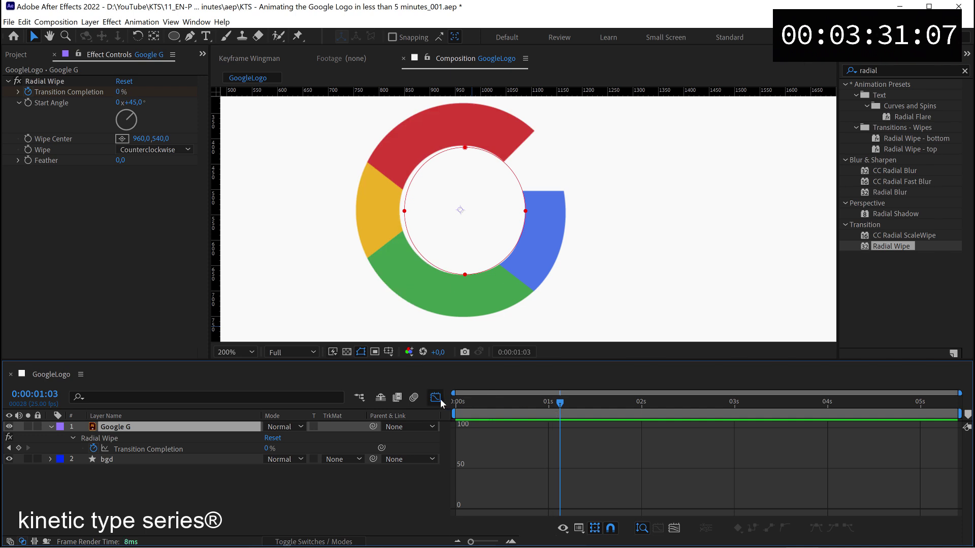
{"action": "left_click", "coordinate": [436, 398]}
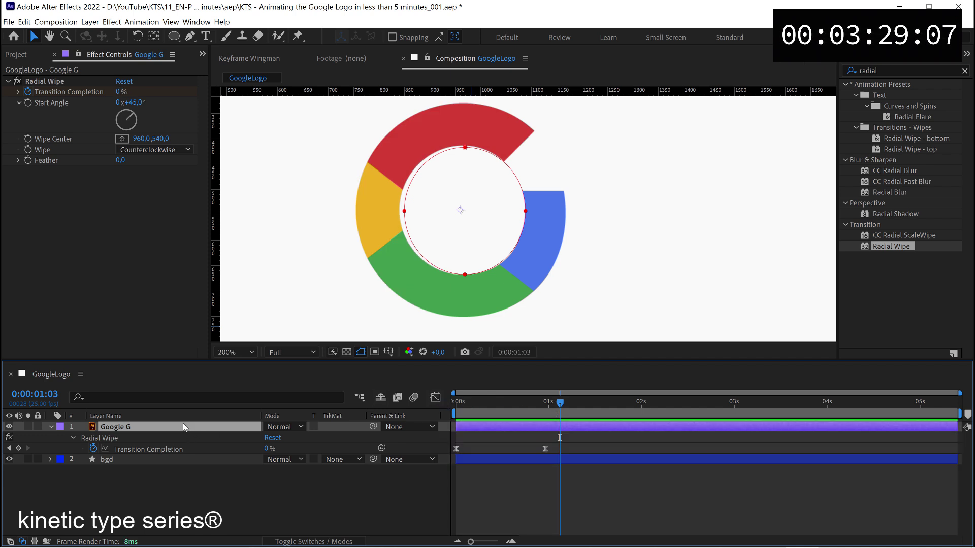
Duplicate Google G and set the hidden Google G 2 as the original's Alpha Matte
{"action": "key", "text": "ctrl+d"}
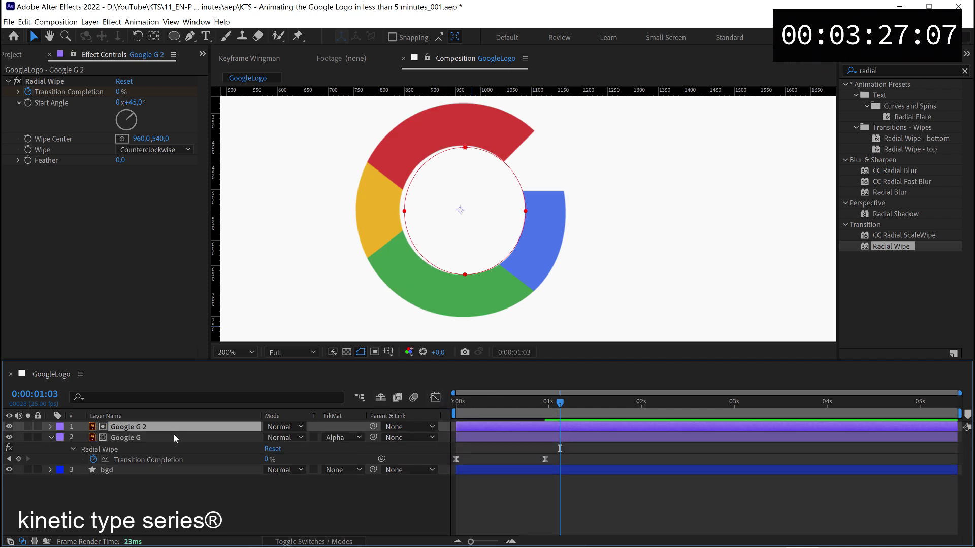
{"action": "left_click", "coordinate": [173, 436]}
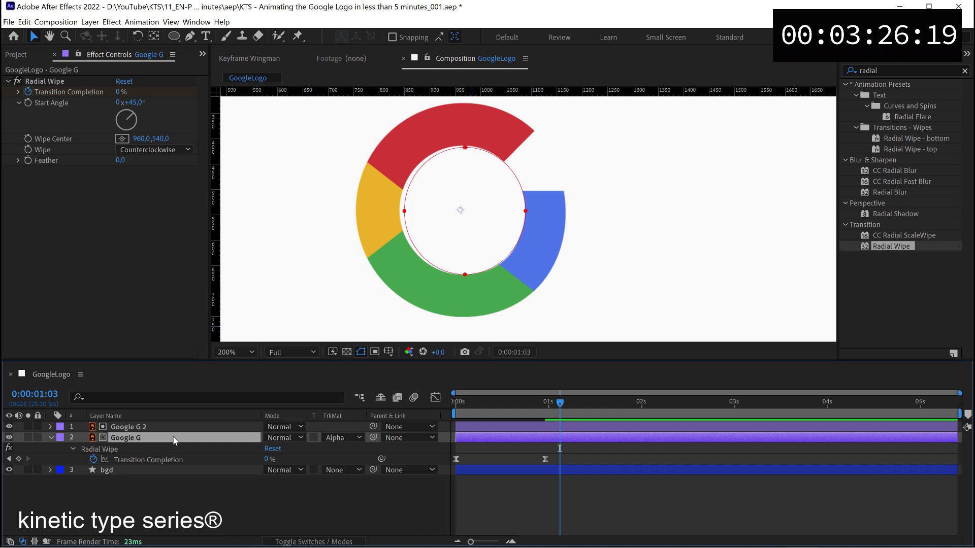
{"action": "left_click", "coordinate": [9, 426]}
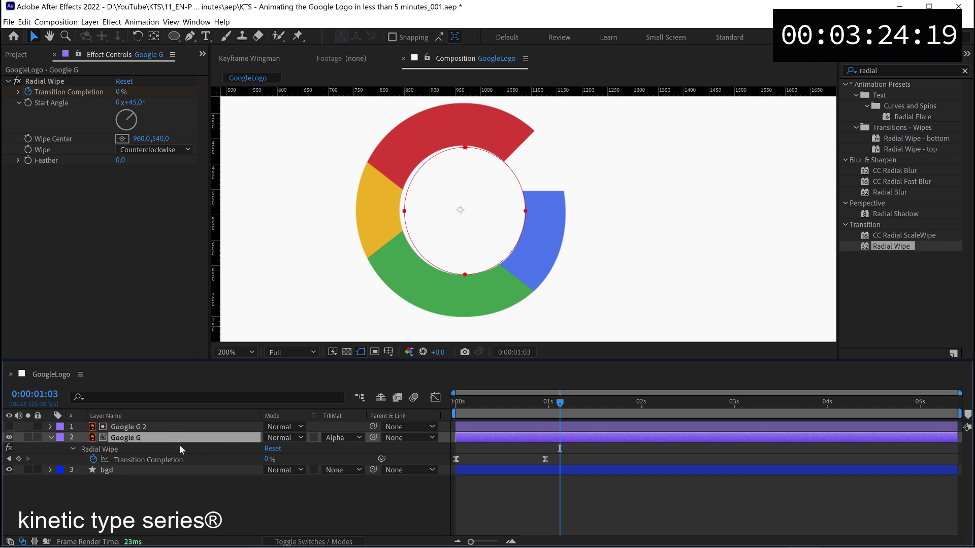
{"action": "left_click", "coordinate": [11, 428]}
{"action": "left_click", "coordinate": [342, 470]}
{"action": "left_click", "coordinate": [345, 463]}
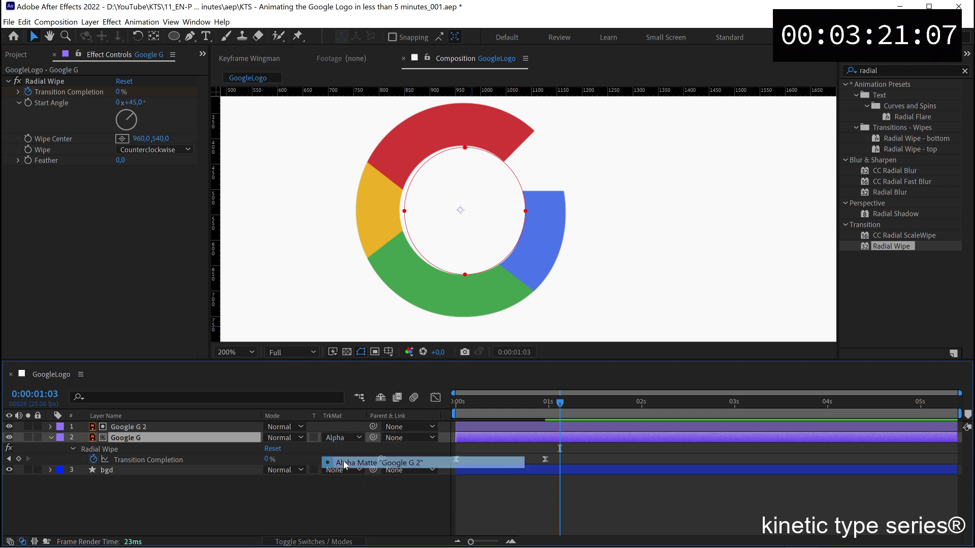
{"action": "left_click", "coordinate": [9, 426]}
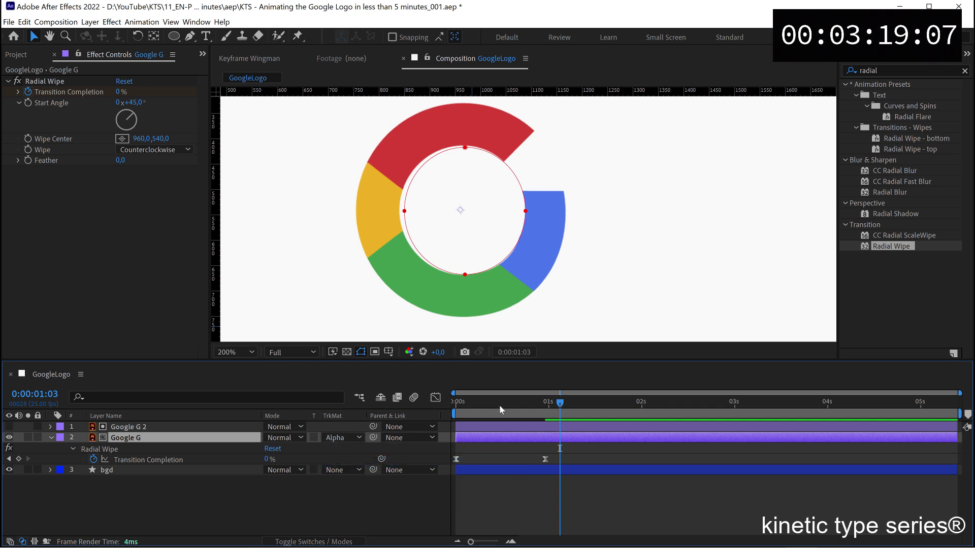
{"action": "mouse_move", "coordinate": [500, 406]}
{"action": "left_mouse_down"}
{"action": "mouse_move", "coordinate": [478, 407]}
{"action": "mouse_move", "coordinate": [514, 409]}
{"action": "left_mouse_up"}
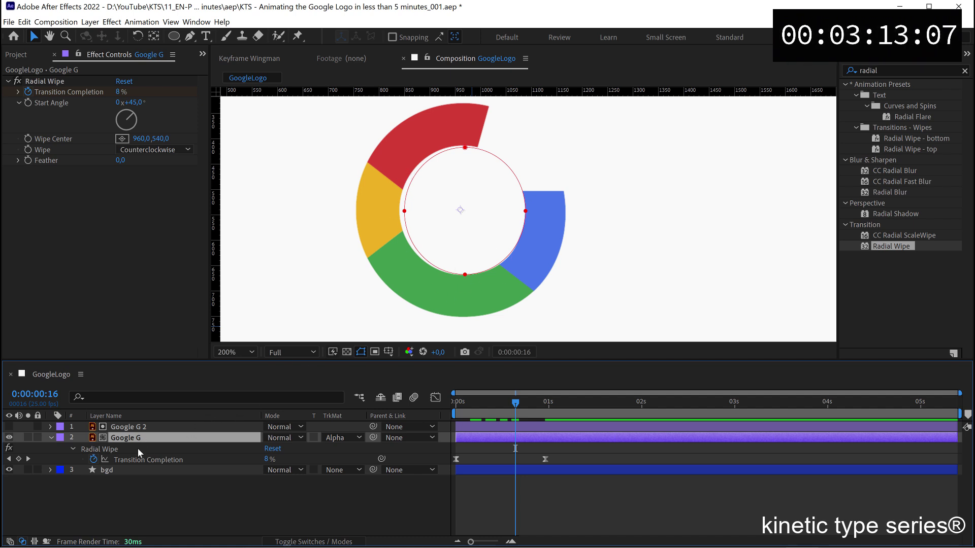
Keyframe Google G's Rotation from -58° at the start to 0° near one second
{"action": "key", "text": "r"}
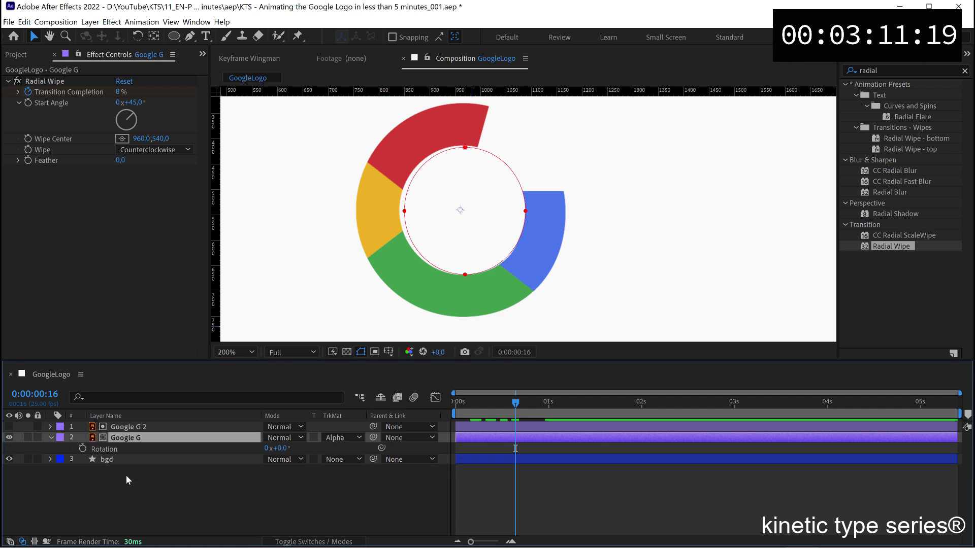
{"action": "left_click", "coordinate": [83, 449]}
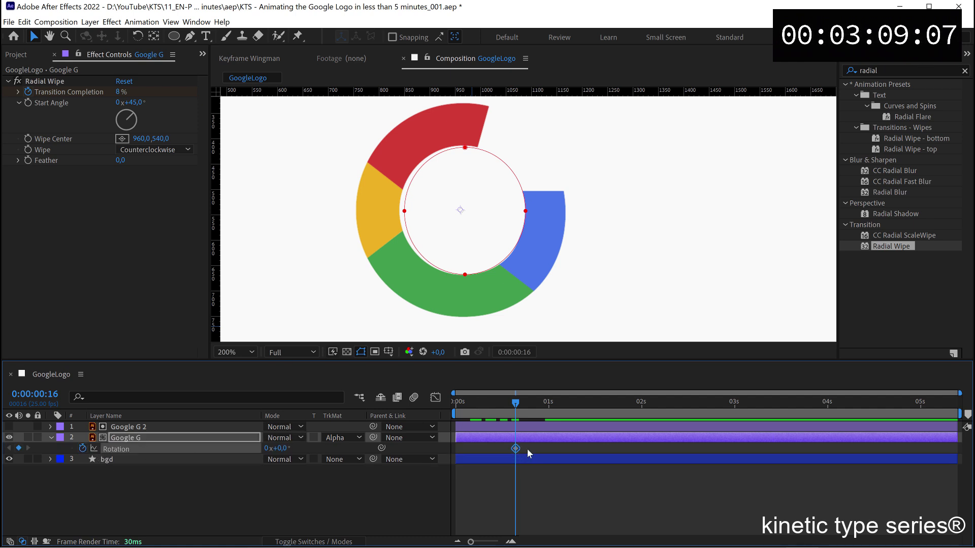
{"action": "left_click_drag", "start_coordinate": [528, 453], "coordinate": [540, 450]}
{"action": "left_click_drag", "start_coordinate": [493, 401], "coordinate": [442, 402]}
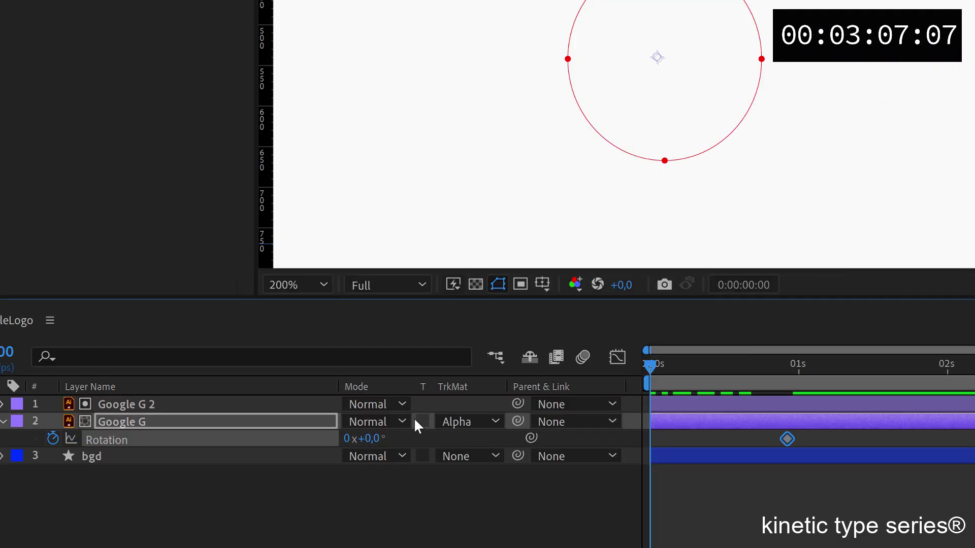
{"action": "left_click_drag", "start_coordinate": [363, 438], "coordinate": [333, 439]}
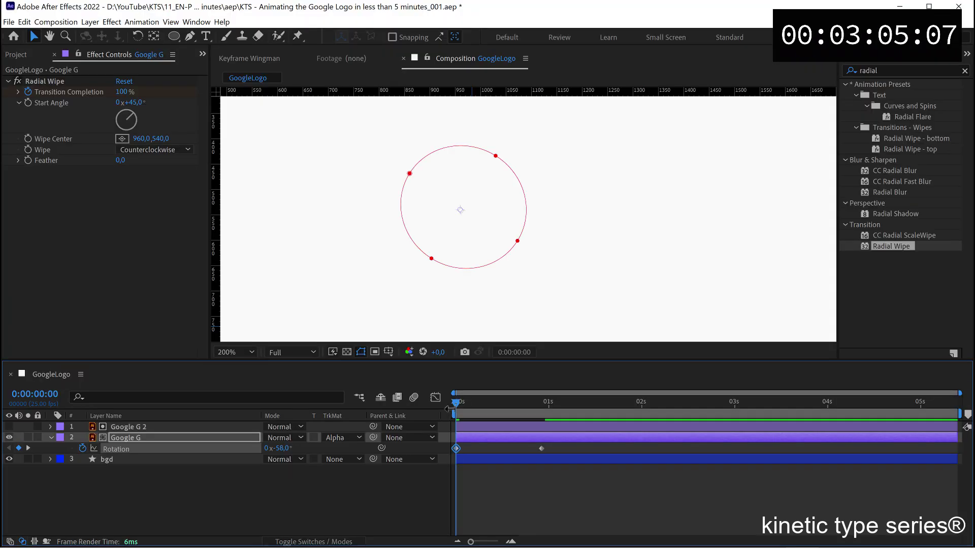
{"action": "left_click_drag", "start_coordinate": [456, 404], "coordinate": [538, 404]}
Ease the rotation keyframe in the Graph Editor with a longer incoming influence and preview
{"action": "left_click_drag", "start_coordinate": [566, 447], "coordinate": [532, 456]}
{"action": "left_click", "coordinate": [436, 397]}
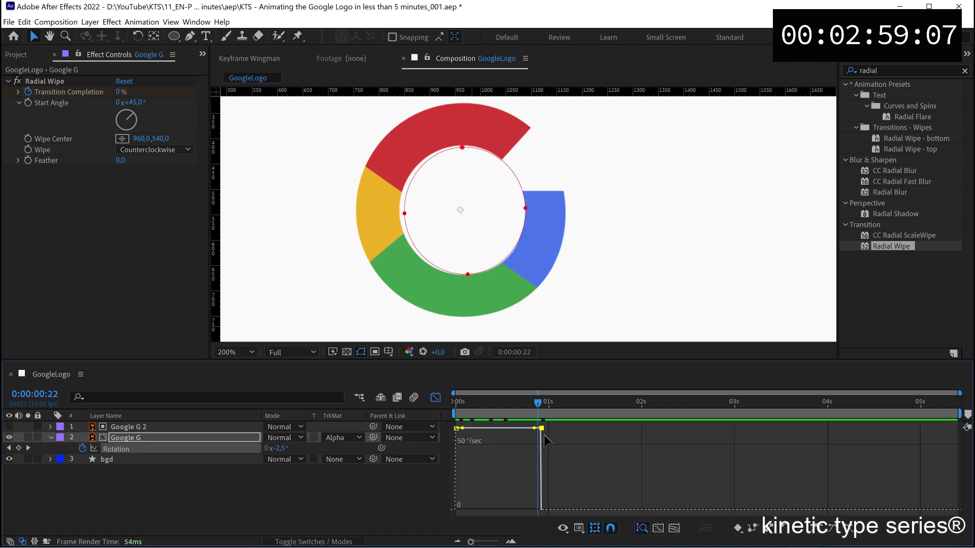
{"action": "left_click", "coordinate": [816, 528]}
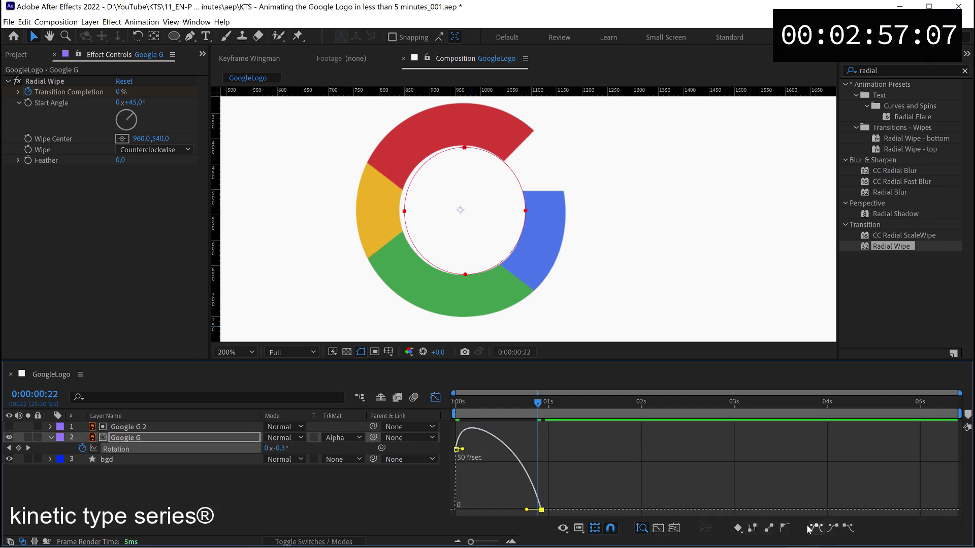
{"action": "left_click_drag", "start_coordinate": [527, 510], "coordinate": [499, 510]}
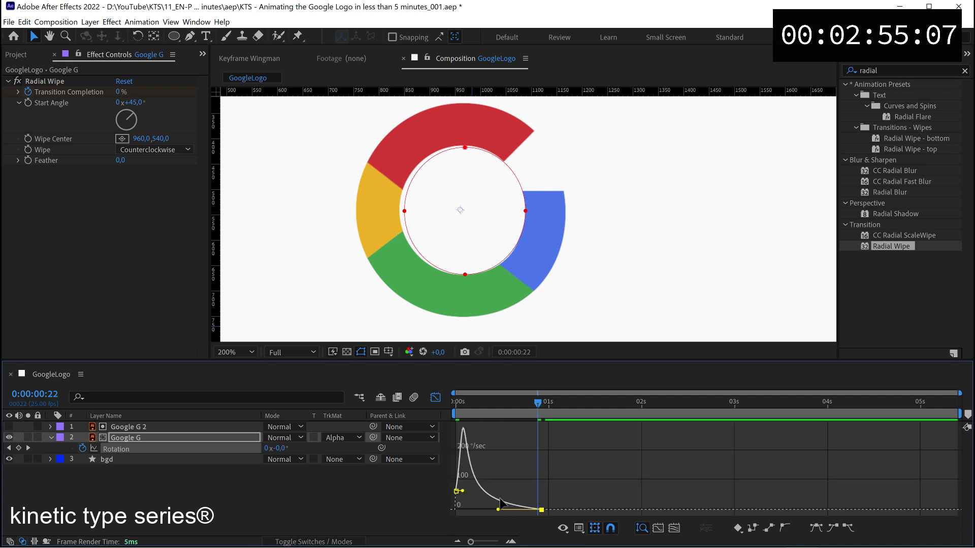
{"action": "key", "text": "space"}
{"action": "key", "text": "space"}
Duplicate Google G 2 into Google G 3 and zoom the timeline in
{"action": "left_click", "coordinate": [129, 425]}
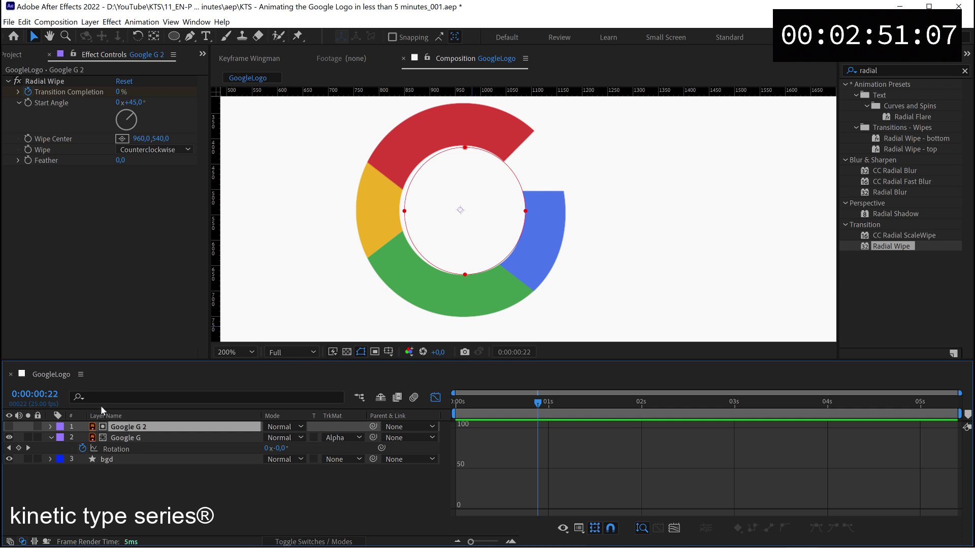
{"action": "key", "text": "ctrl+d"}
{"action": "left_click", "coordinate": [435, 397]}
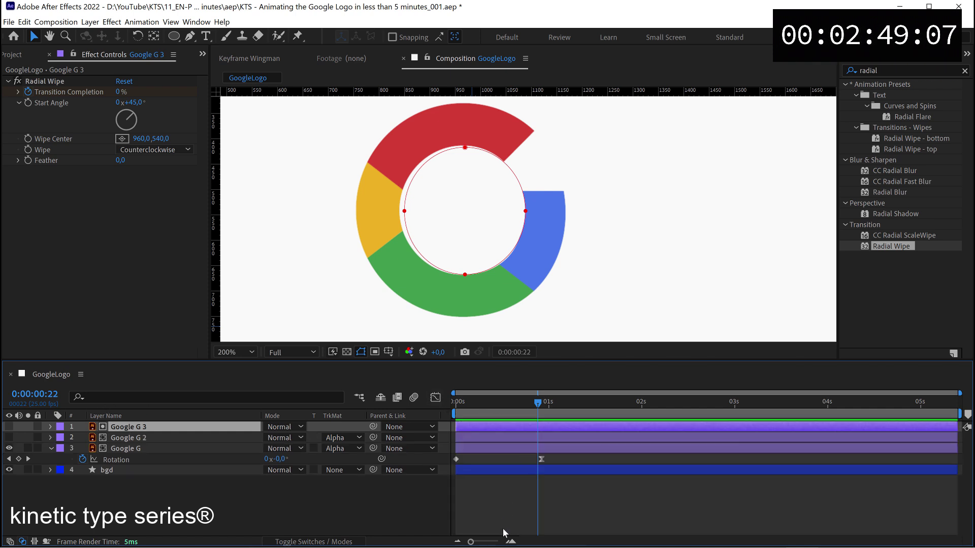
{"action": "left_click_drag", "start_coordinate": [471, 541], "coordinate": [478, 542]}
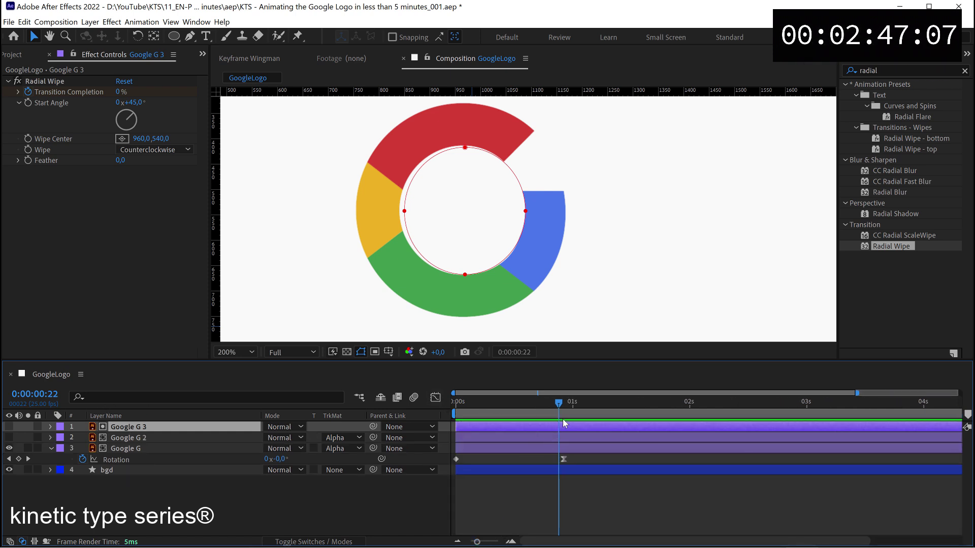
At frame 24, set Google G 2's track matte to None and delete Google G 3's Mask 1
{"action": "left_click_drag", "start_coordinate": [564, 408], "coordinate": [568, 425]}
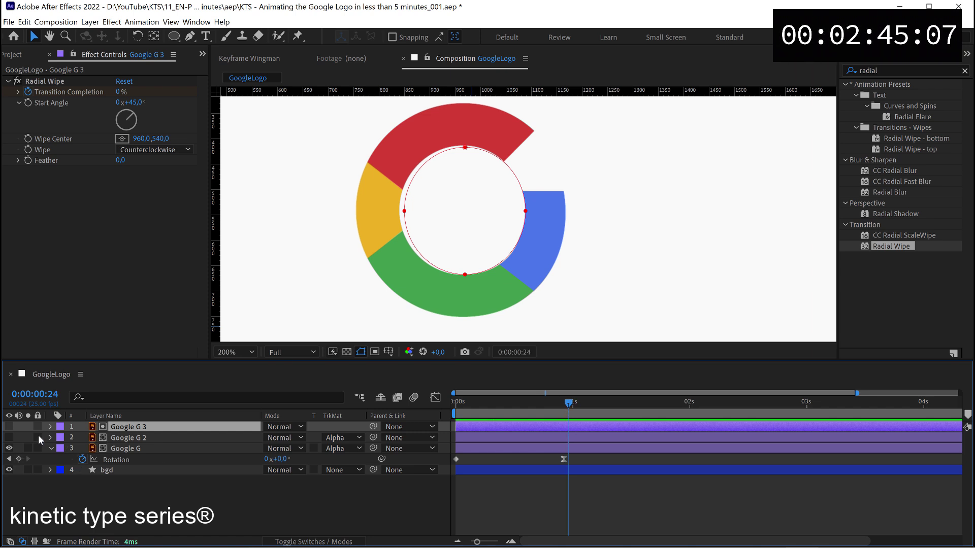
{"action": "left_click", "coordinate": [335, 437]}
{"action": "left_click", "coordinate": [346, 447]}
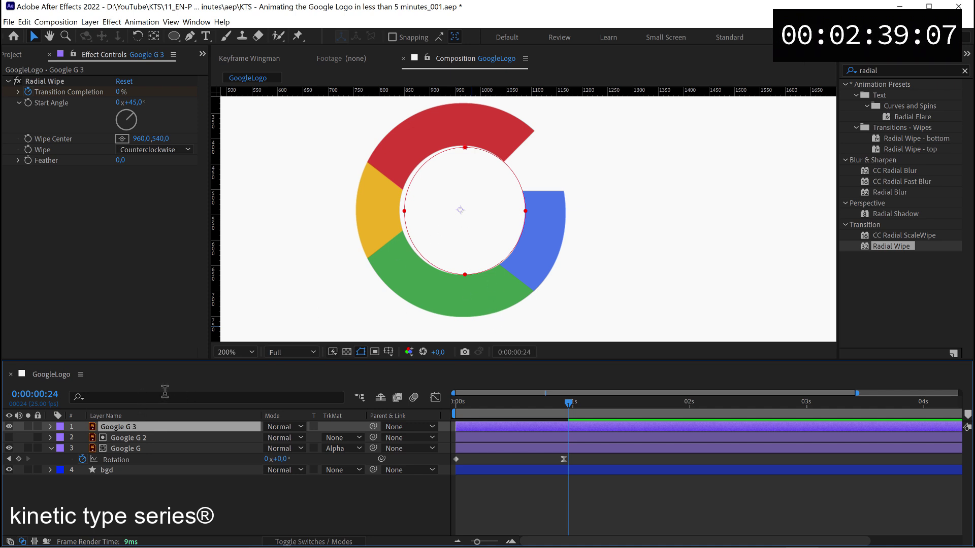
{"action": "key", "text": "m"}
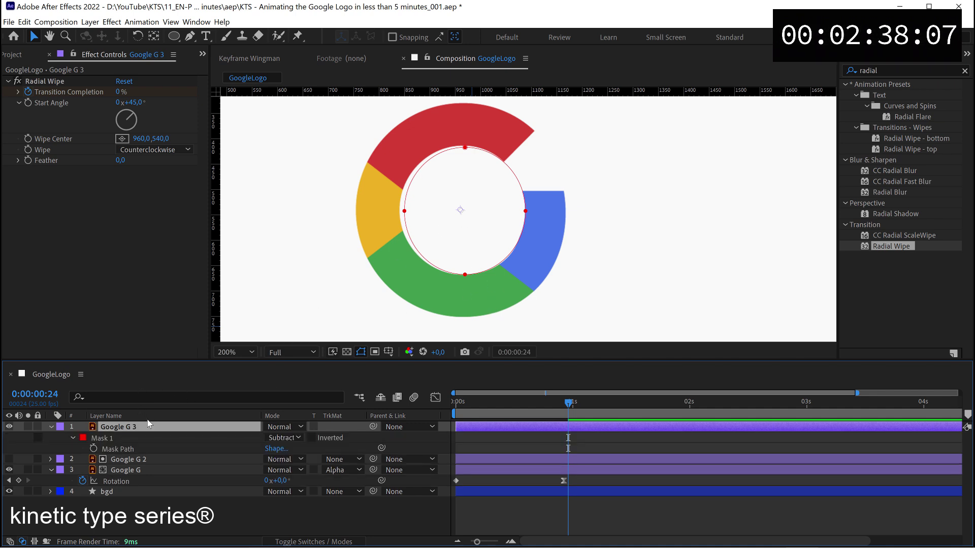
{"action": "left_click", "coordinate": [117, 439]}
{"action": "key", "text": "Delete"}
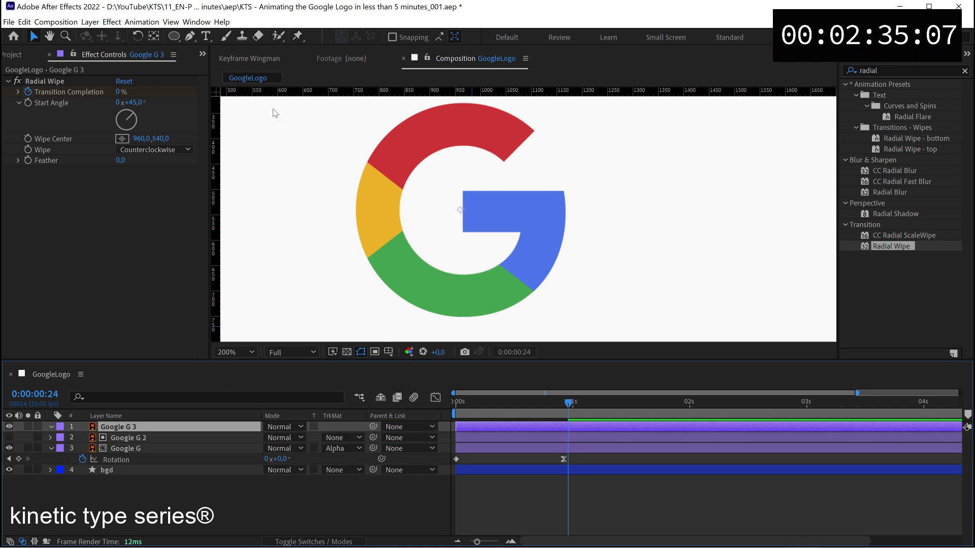
Draw a rectangle mask around the blue crossbar and parent Google G 3 to Google G
{"action": "left_click_drag", "start_coordinate": [174, 35], "coordinate": [199, 39]}
{"action": "scroll", "coordinate": [536, 238], "scroll_direction": "up", "scroll_amount": 2}
{"action": "left_click_drag", "start_coordinate": [387, 161], "coordinate": [607, 245]}
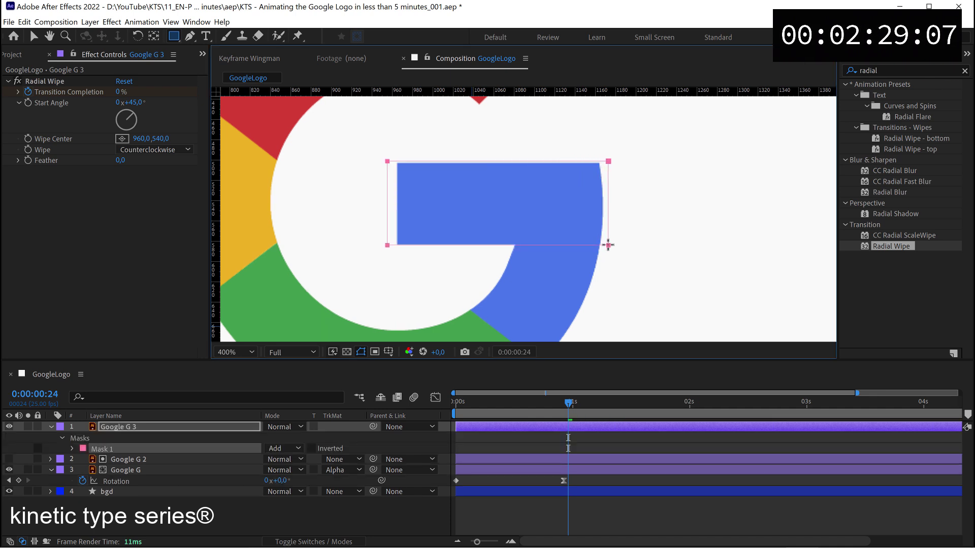
{"action": "mouse_move", "coordinate": [568, 402]}
{"action": "left_mouse_down"}
{"action": "mouse_move", "coordinate": [439, 397]}
{"action": "mouse_move", "coordinate": [572, 403]}
{"action": "left_mouse_up"}
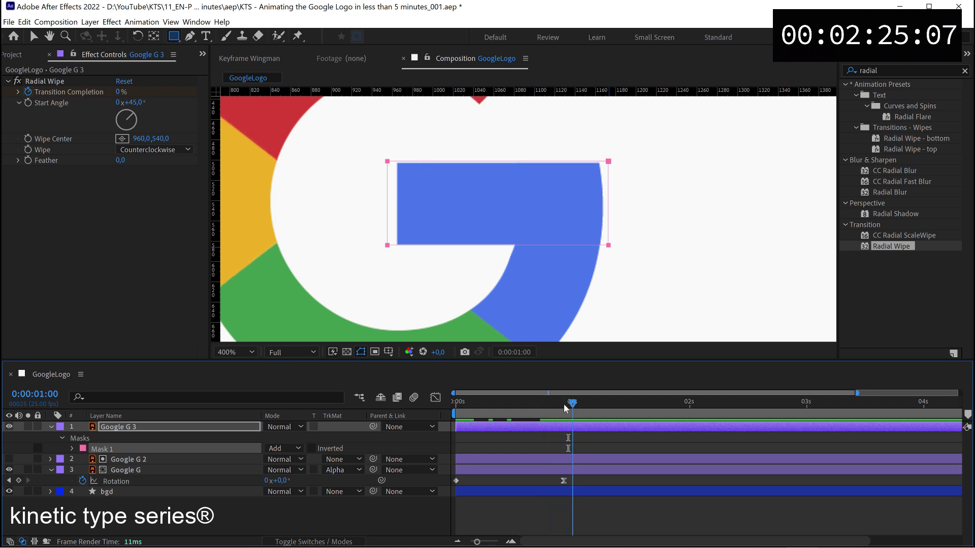
{"action": "left_click_drag", "start_coordinate": [373, 426], "coordinate": [175, 471]}
Keyframe Mask 1's path at 1s, narrow the mask at frame 8, and trim Google G 3's start there
{"action": "key", "text": "comma"}
{"action": "key", "text": "comma"}
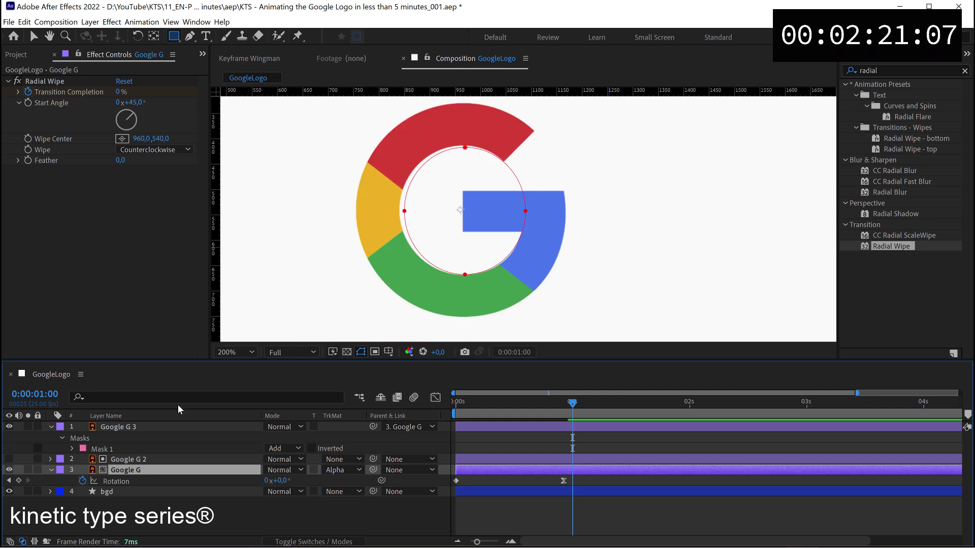
{"action": "left_click", "coordinate": [71, 449]}
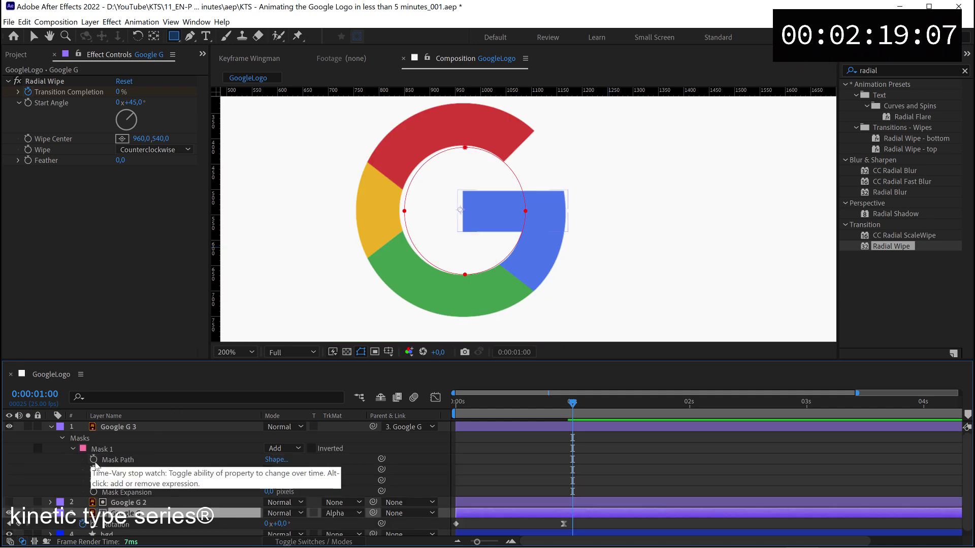
{"action": "left_click", "coordinate": [93, 459]}
{"action": "left_click", "coordinate": [498, 409]}
{"action": "left_click_drag", "start_coordinate": [499, 411], "coordinate": [494, 410]}
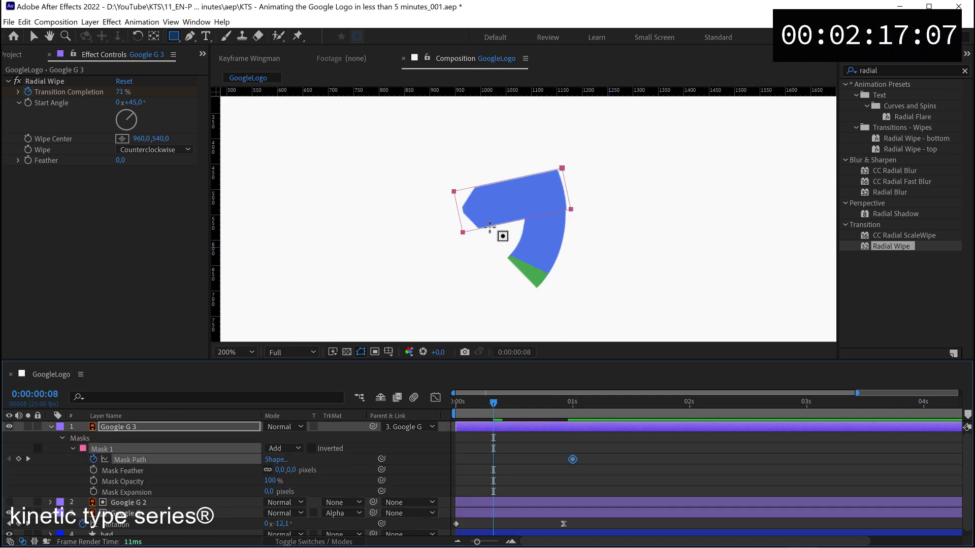
{"action": "key", "text": "v"}
{"action": "left_click", "coordinate": [441, 245]}
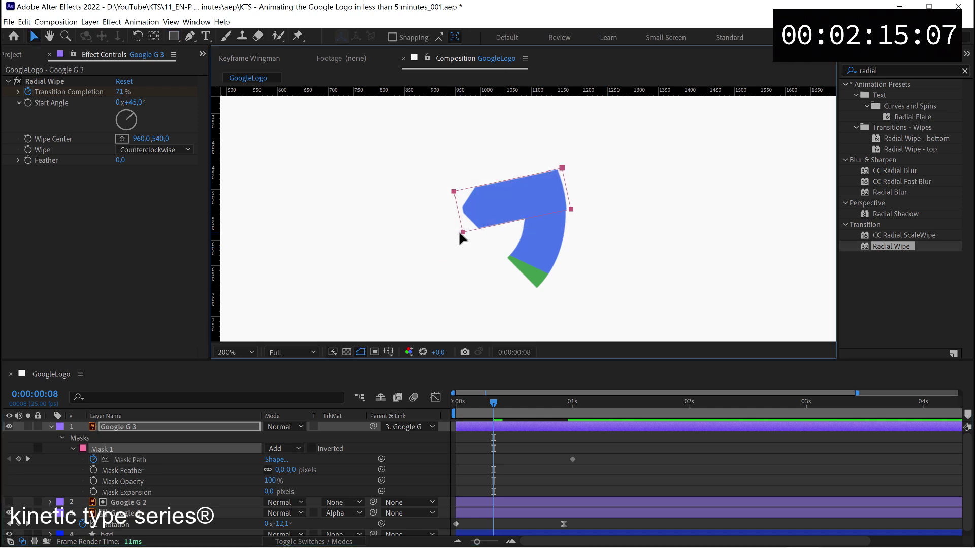
{"action": "double_click", "coordinate": [462, 220]}
{"action": "left_click_drag", "start_coordinate": [462, 220], "coordinate": [525, 204]}
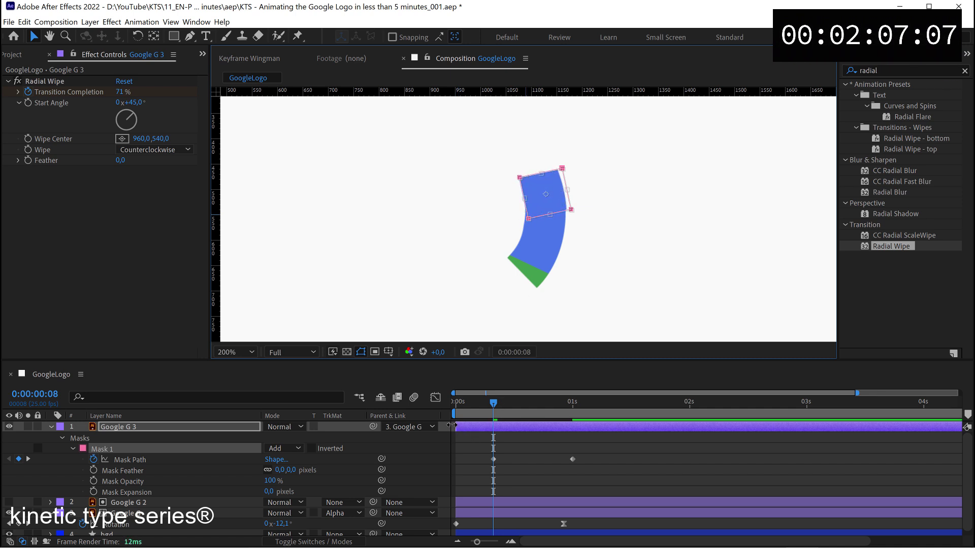
{"action": "left_click_drag", "start_coordinate": [451, 426], "coordinate": [493, 425]}
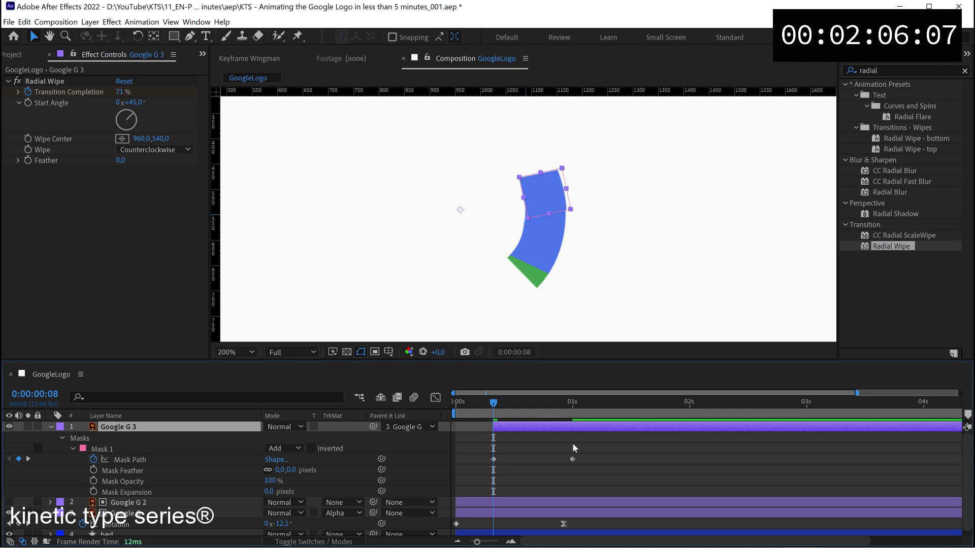
Ease both Mask Path keyframes in the Graph Editor with a sharp early speed spike
{"action": "left_click_drag", "start_coordinate": [605, 451], "coordinate": [460, 485]}
{"action": "left_click", "coordinate": [435, 397]}
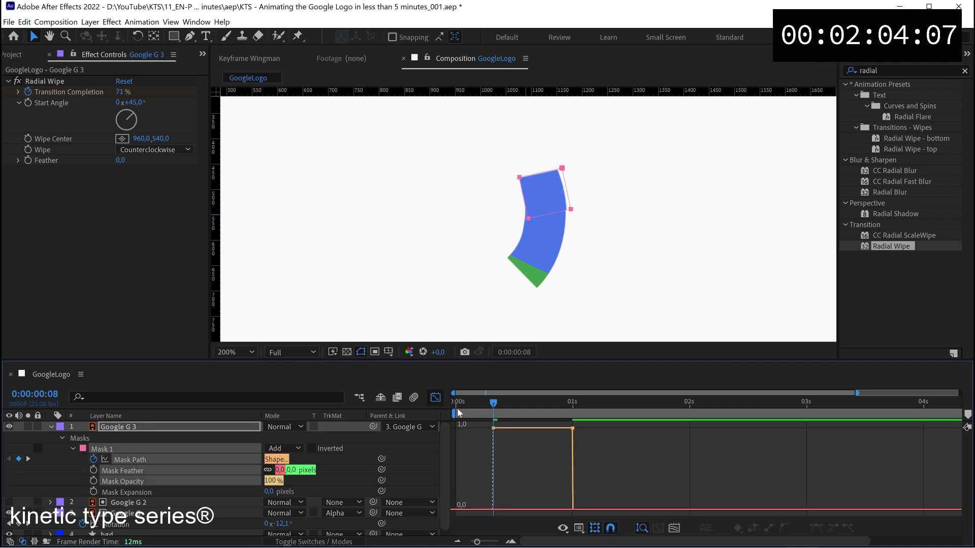
{"action": "left_click_drag", "start_coordinate": [633, 481], "coordinate": [474, 422]}
{"action": "left_click", "coordinate": [817, 529]}
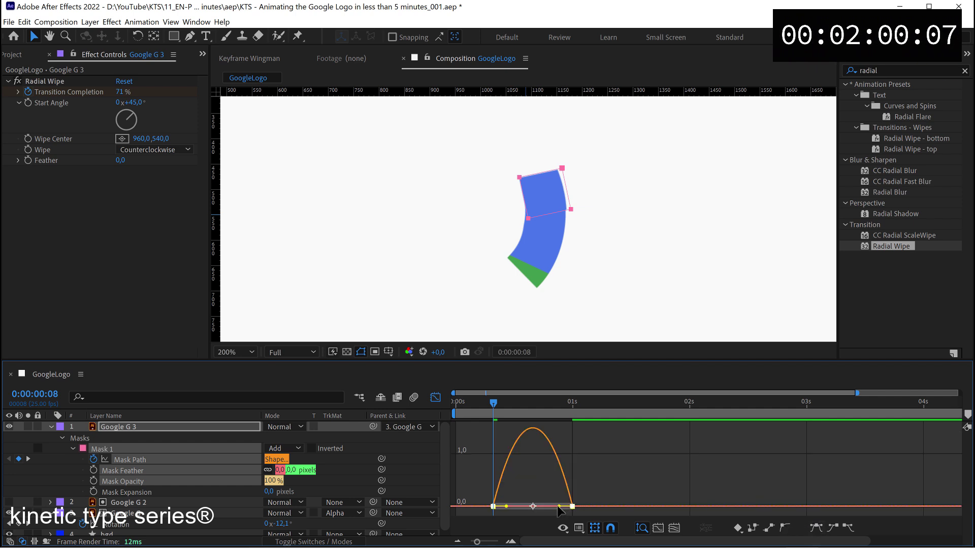
{"action": "left_click_drag", "start_coordinate": [549, 508], "coordinate": [513, 507]}
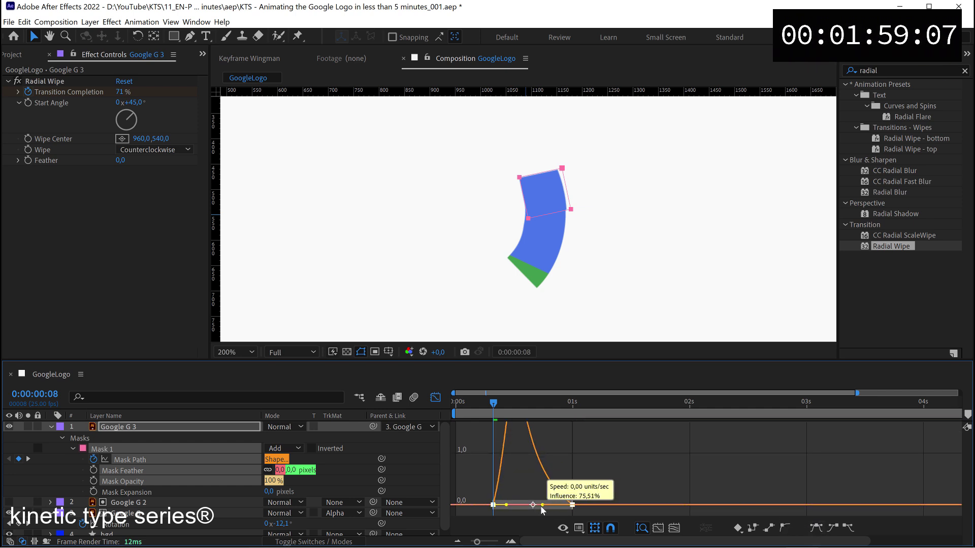
{"action": "left_click", "coordinate": [435, 397]}
{"action": "key", "text": "comma"}
Play back the animation, then view frame 20 zoomed to 200%
{"action": "key", "text": "space"}
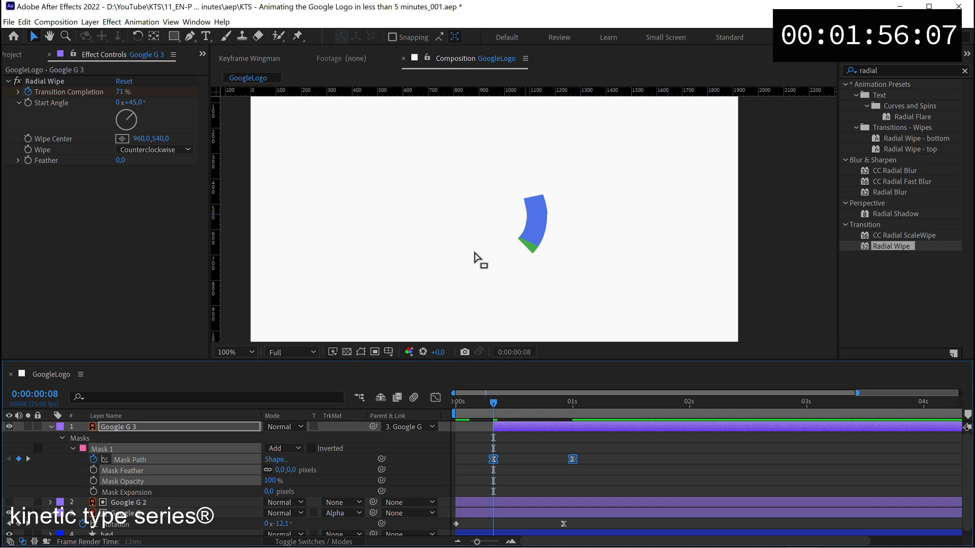
{"action": "key", "text": "space"}
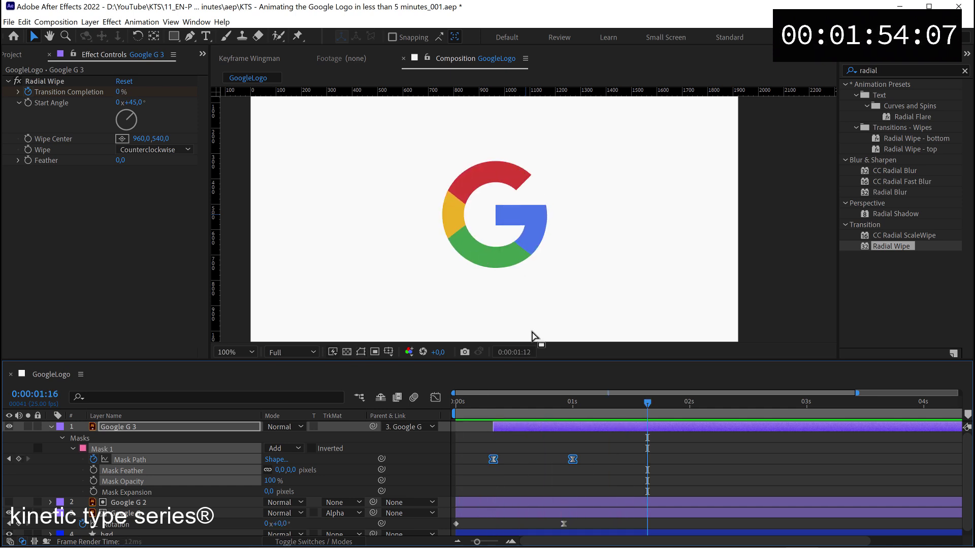
{"action": "left_click_drag", "start_coordinate": [505, 409], "coordinate": [549, 409]}
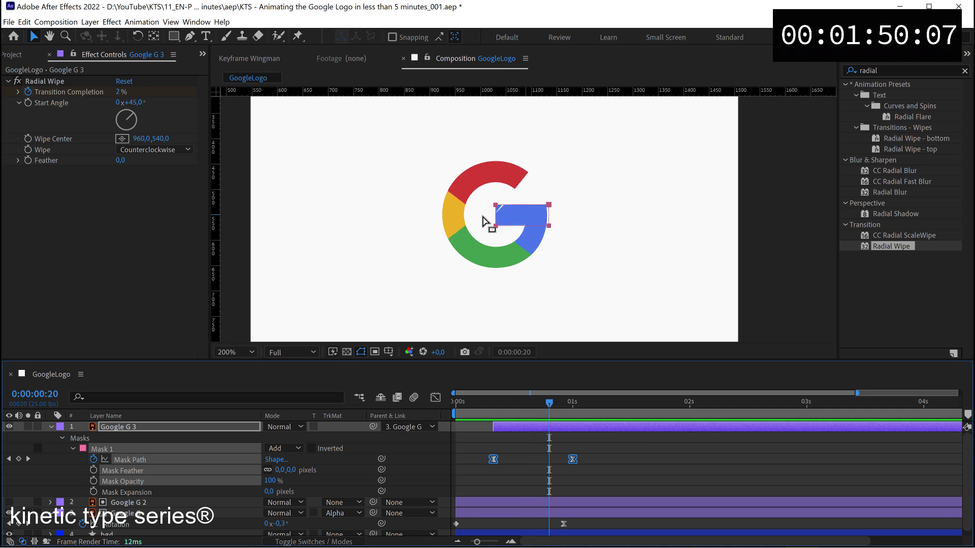
{"action": "key", "text": "period"}
{"action": "key", "text": "m"}
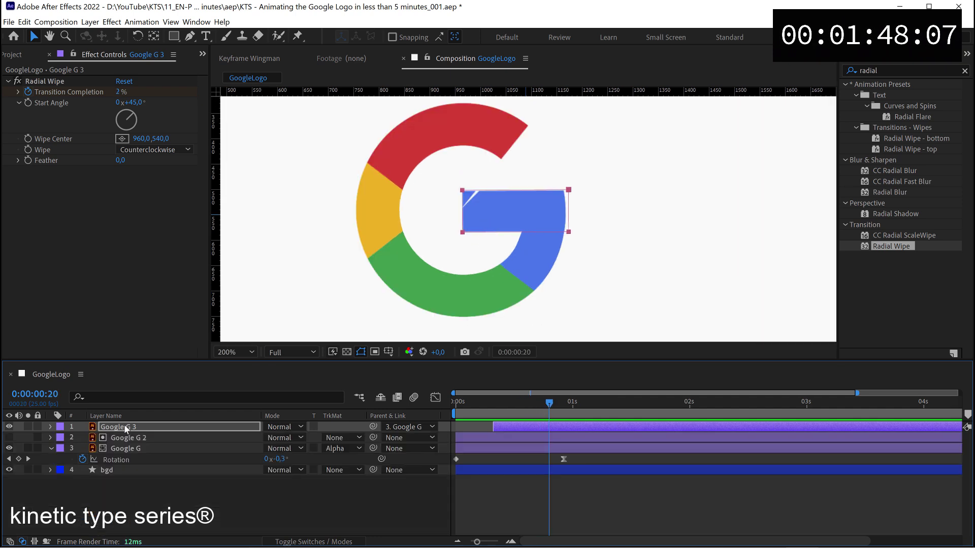
Select Google G 3 and delete its Radial Wipe effect
{"action": "left_click", "coordinate": [124, 424]}
{"action": "left_click", "coordinate": [62, 88]}
{"action": "left_click", "coordinate": [52, 84]}
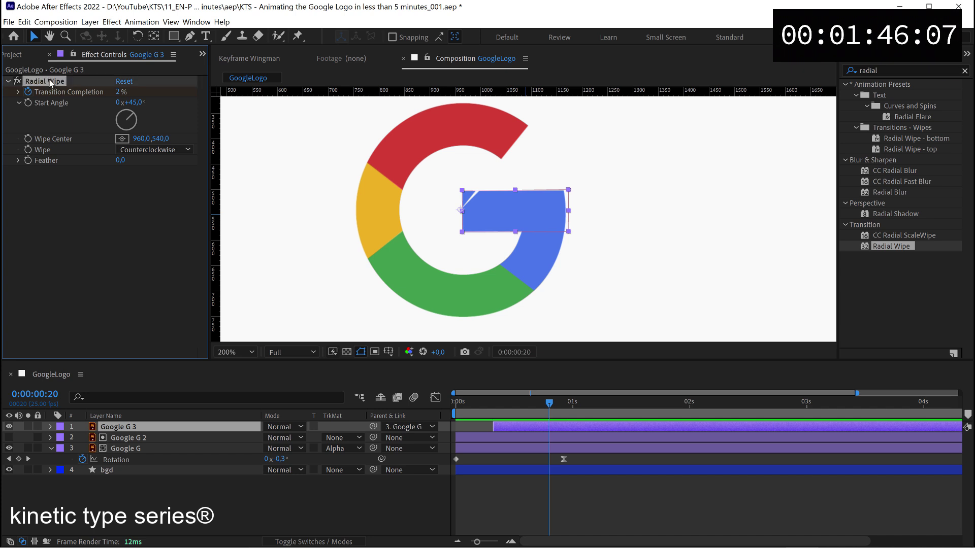
{"action": "key", "text": "Delete"}
Zoom back to 100% and preview the finished animation from the start, stopping with the G half drawn
{"action": "key", "text": "comma"}
{"action": "key", "text": "space"}
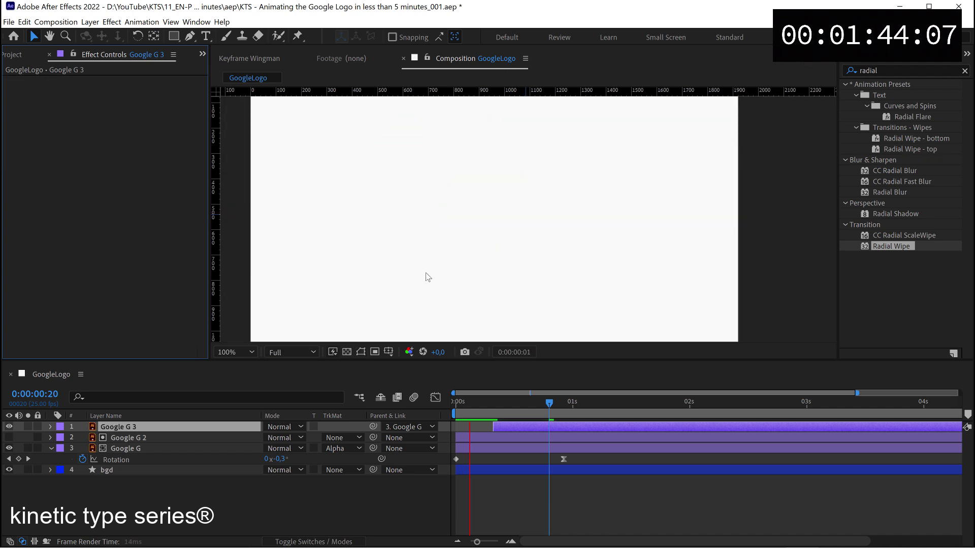
{"action": "key", "text": "space"}
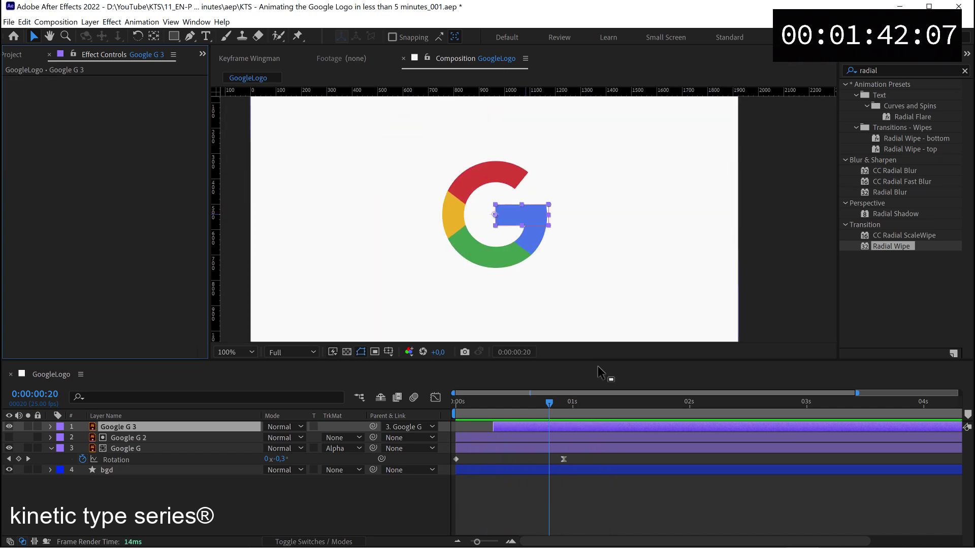
{"action": "key", "text": "Home"}
{"action": "key", "text": "space"}
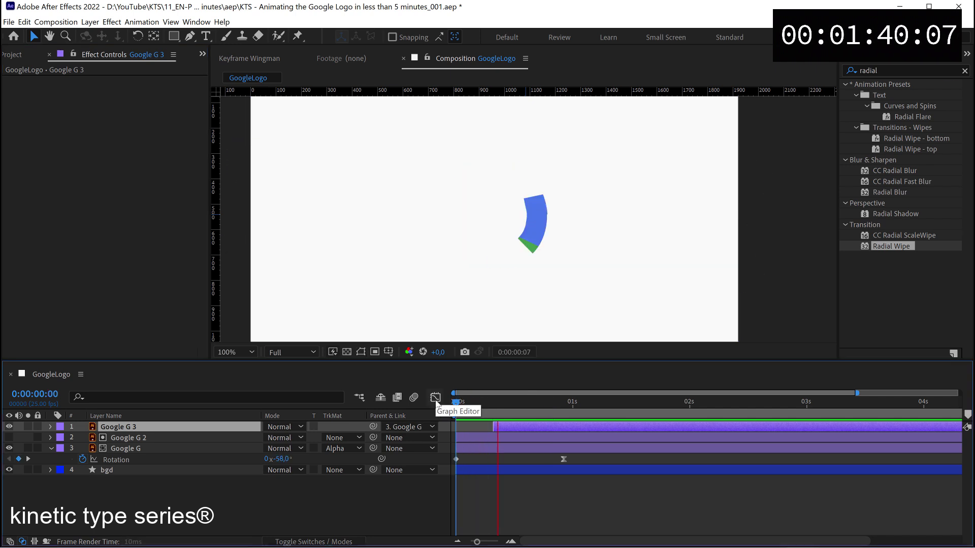
{"action": "key", "text": "space"}
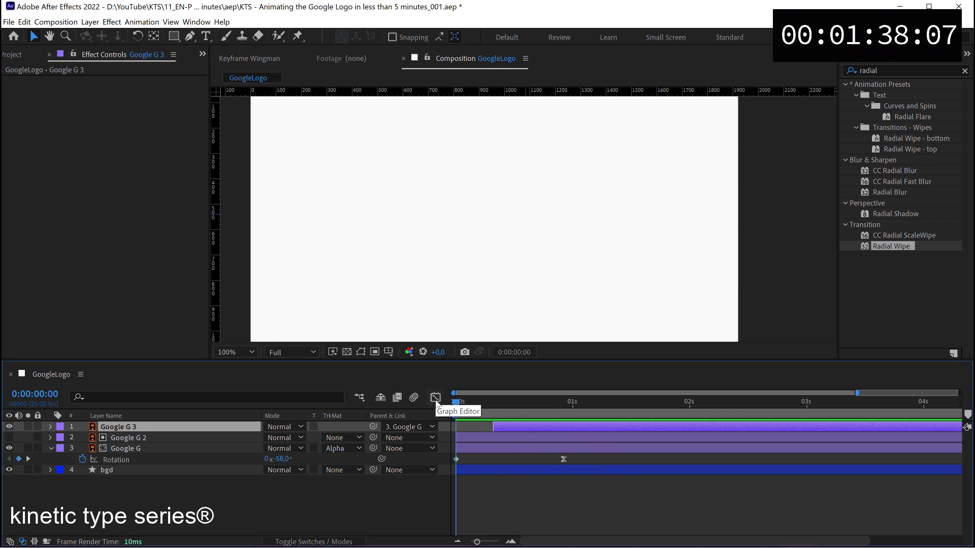
{"action": "key", "text": "space"}
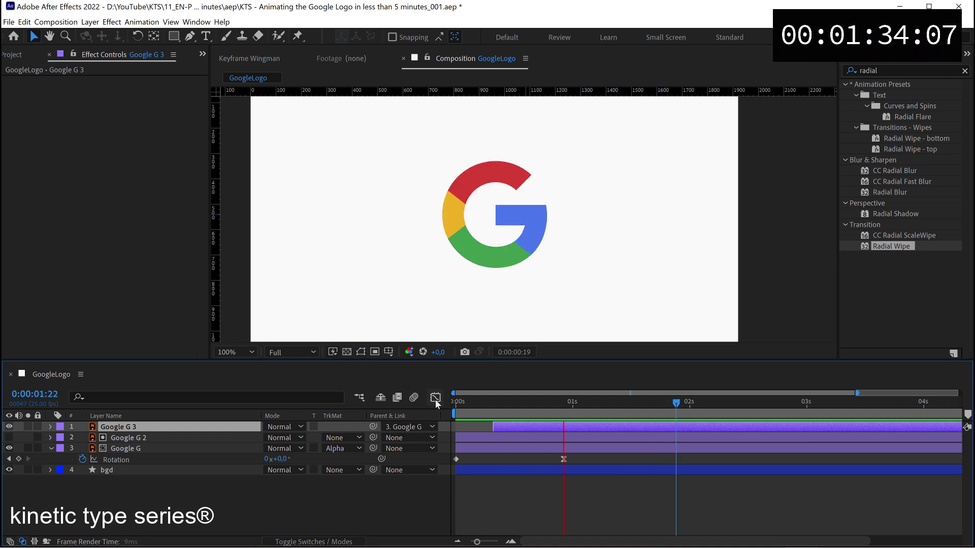
{"action": "key", "text": "space"}
{"action": "left_click_drag", "start_coordinate": [517, 403], "coordinate": [544, 440]}
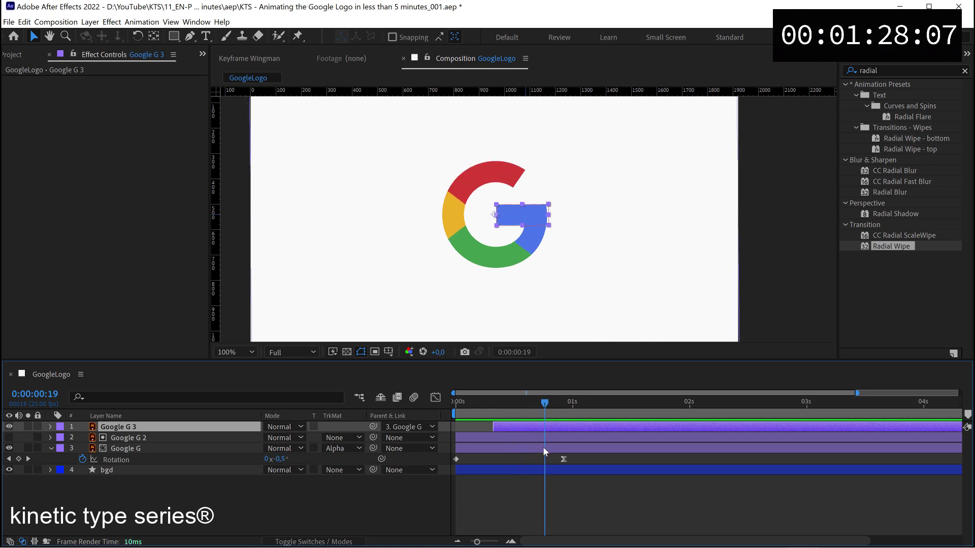
Reveal the keyframes of all three Google G layers and select the four ending keyframes
{"action": "left_click", "coordinate": [543, 447], "text": "shift"}
{"action": "key", "text": "u"}
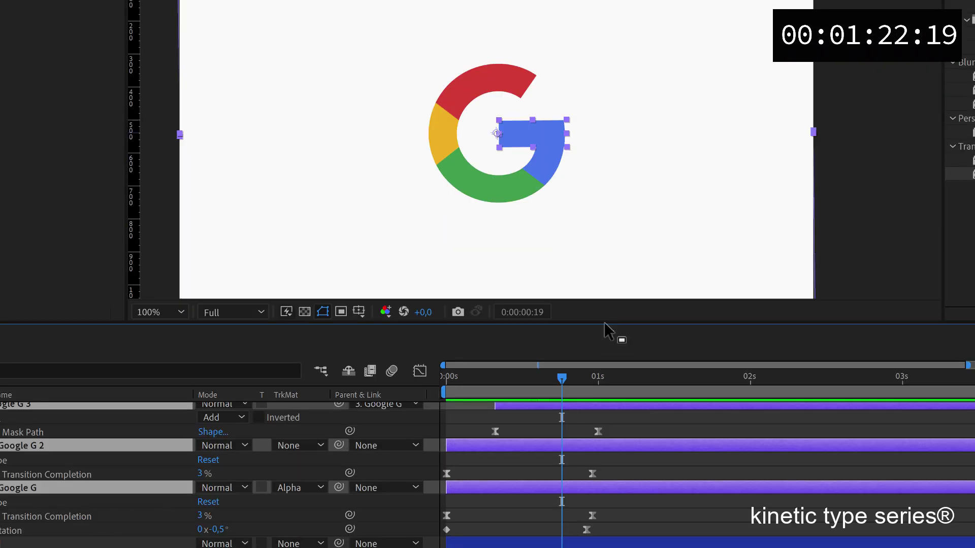
{"action": "left_click_drag", "start_coordinate": [580, 361], "coordinate": [579, 333]}
{"action": "left_click_drag", "start_coordinate": [638, 402], "coordinate": [584, 504]}
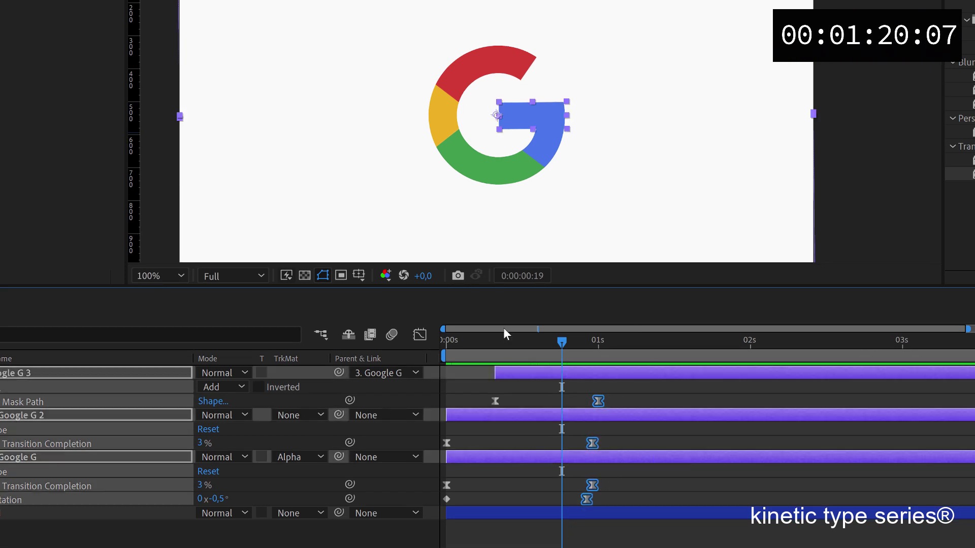
{"action": "left_click", "coordinate": [489, 339]}
{"action": "left_click_drag", "start_coordinate": [464, 343], "coordinate": [578, 342]}
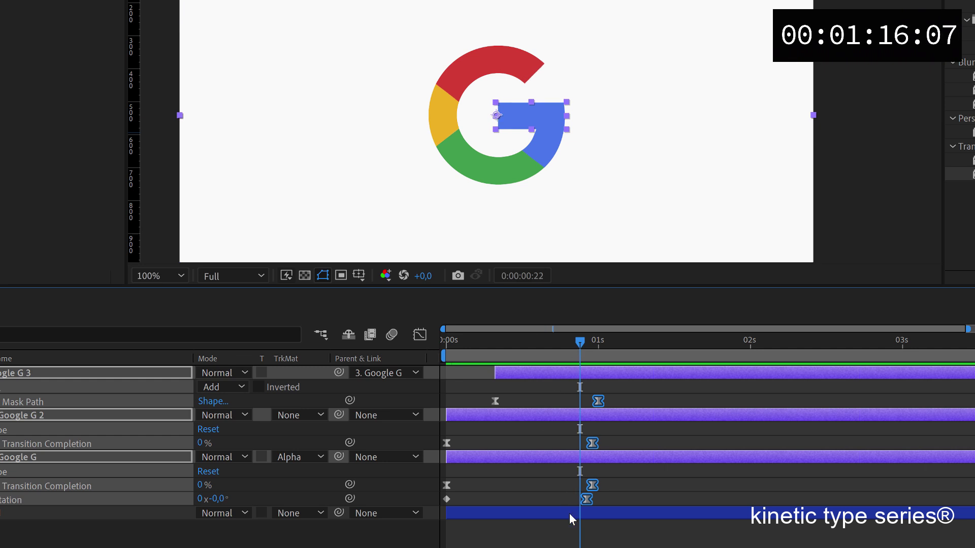
Move the final Rotation keyframe later, to about 1.4 s, and preview the animation
{"action": "left_click_drag", "start_coordinate": [586, 498], "coordinate": [665, 497]}
{"action": "key", "text": "space"}
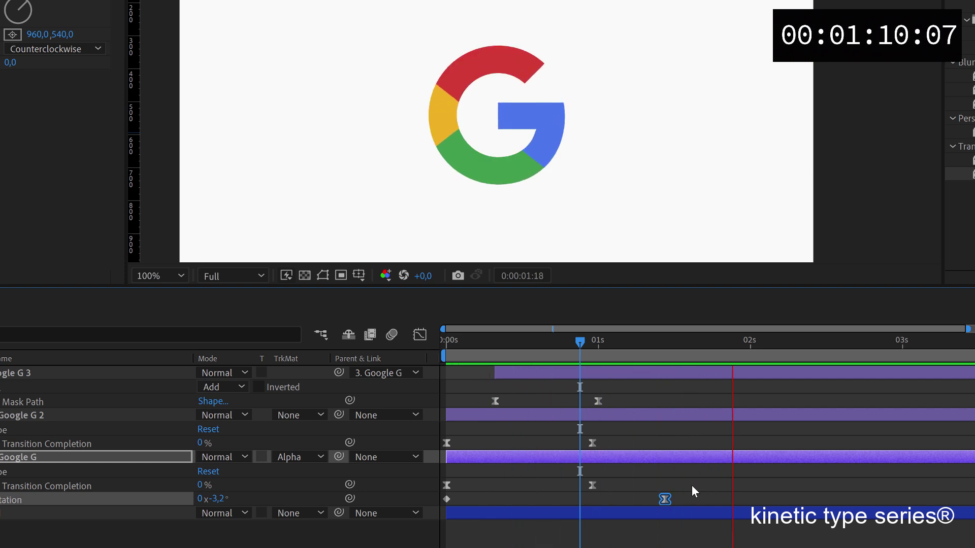
{"action": "key", "text": "space"}
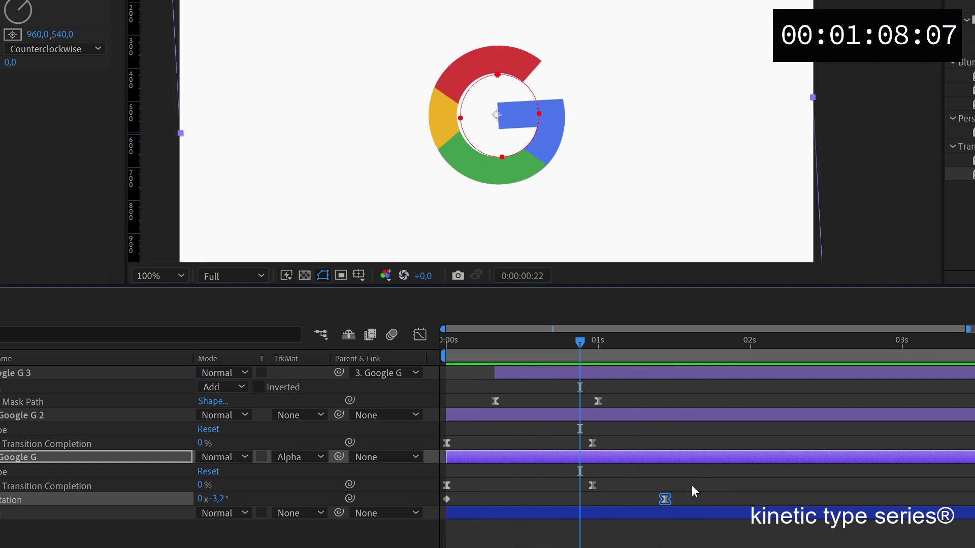
{"action": "key", "text": "space"}
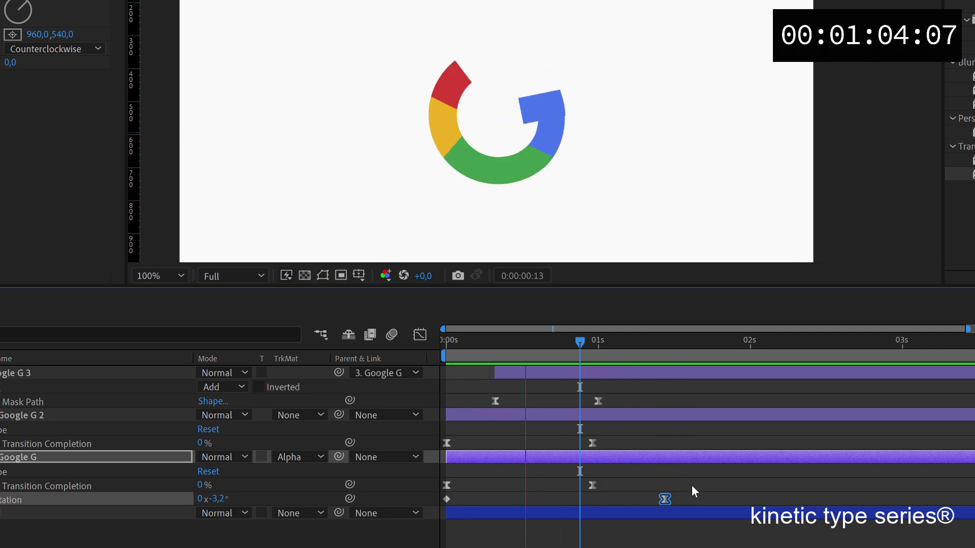
{"action": "key", "text": "space"}
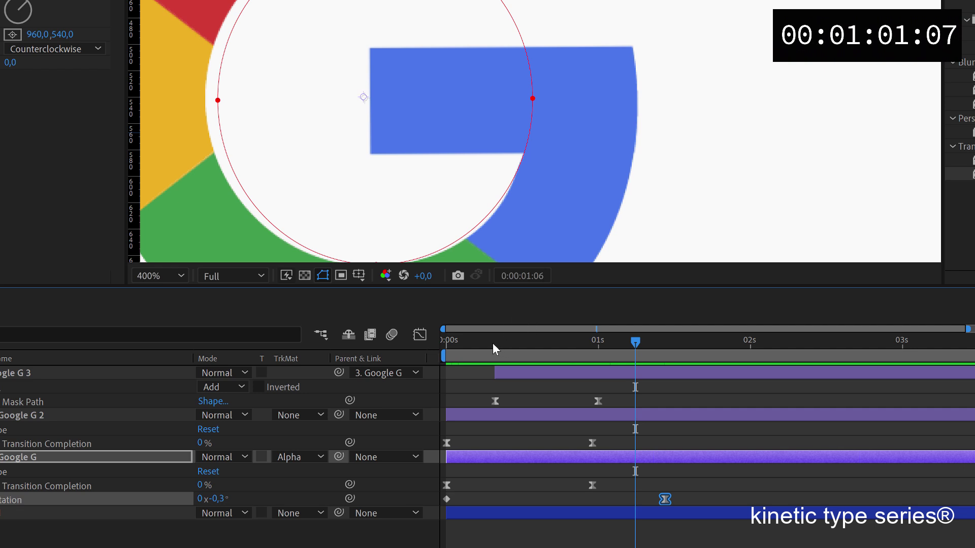
At frame 8, select the Google G 3 layer and switch its mask to point editing
{"action": "left_click_drag", "start_coordinate": [492, 343], "coordinate": [526, 344]}
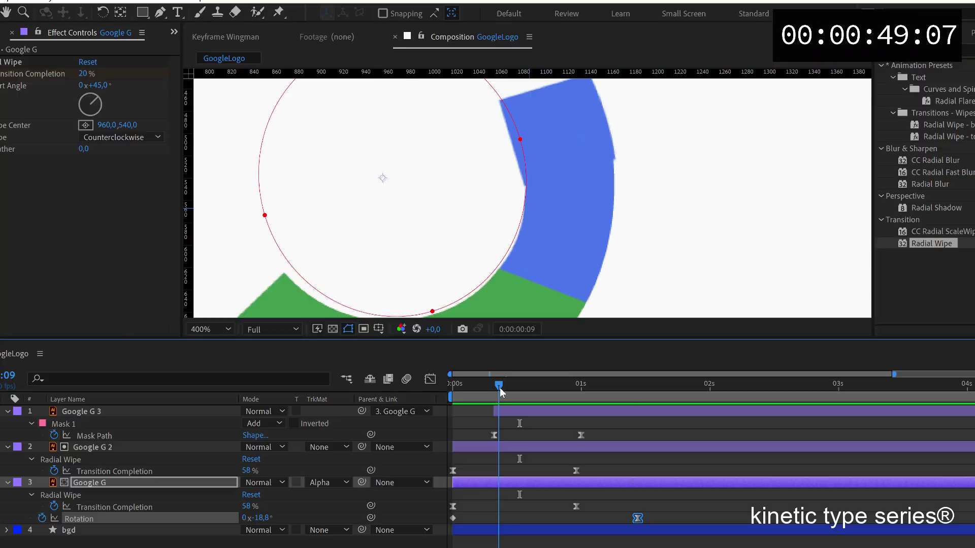
{"action": "left_click_drag", "start_coordinate": [500, 388], "coordinate": [495, 388]}
{"action": "left_click", "coordinate": [504, 410]}
{"action": "scroll", "coordinate": [588, 157], "scroll_direction": "up", "scroll_amount": 2}
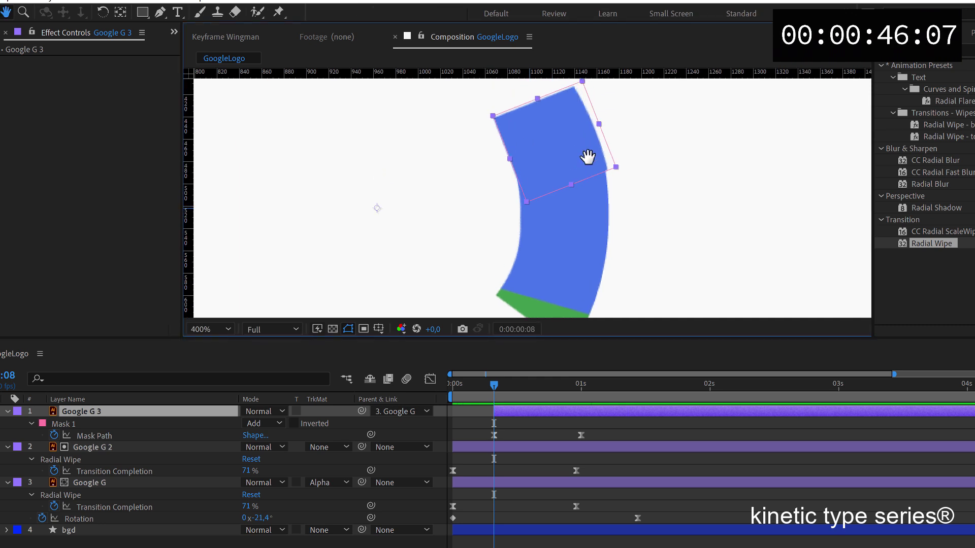
{"action": "key", "text": "Return"}
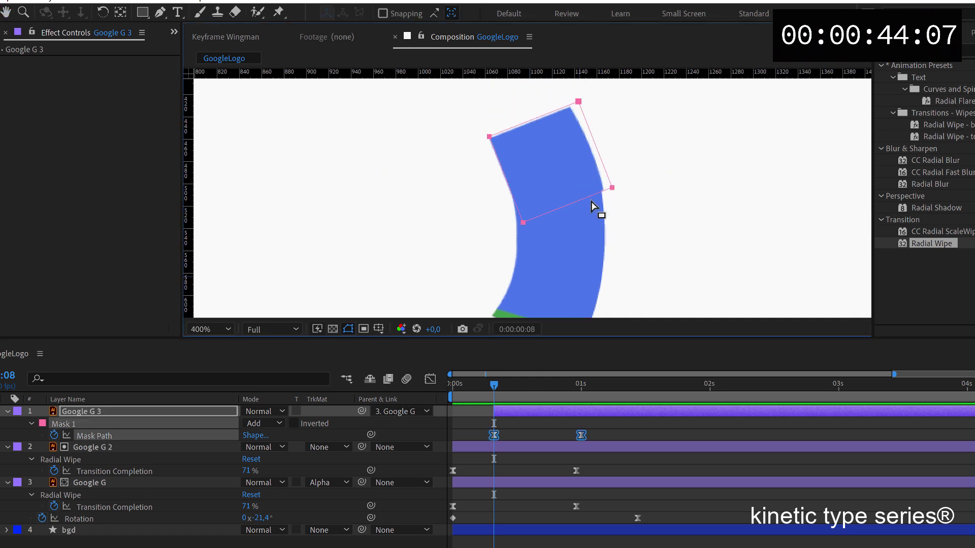
Align the mask's top and right corners with the blue arc, then preview
{"action": "left_click_drag", "start_coordinate": [605, 193], "coordinate": [602, 193]}
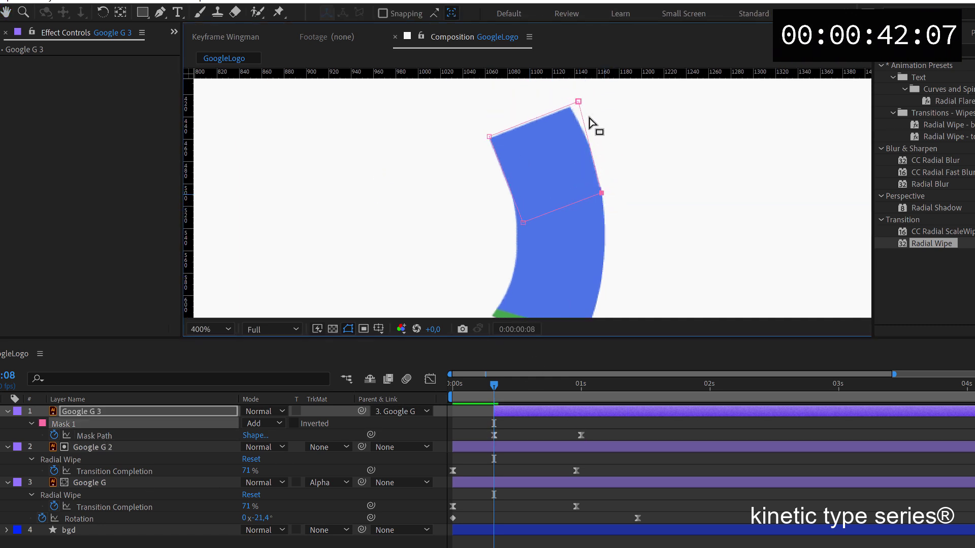
{"action": "left_click_drag", "start_coordinate": [579, 101], "coordinate": [568, 102]}
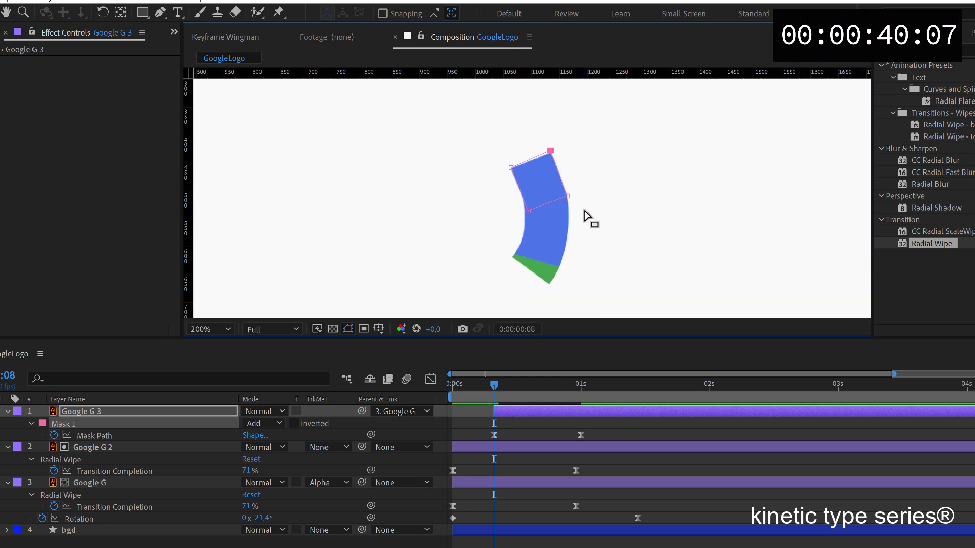
{"action": "left_click_drag", "start_coordinate": [602, 194], "coordinate": [600, 192]}
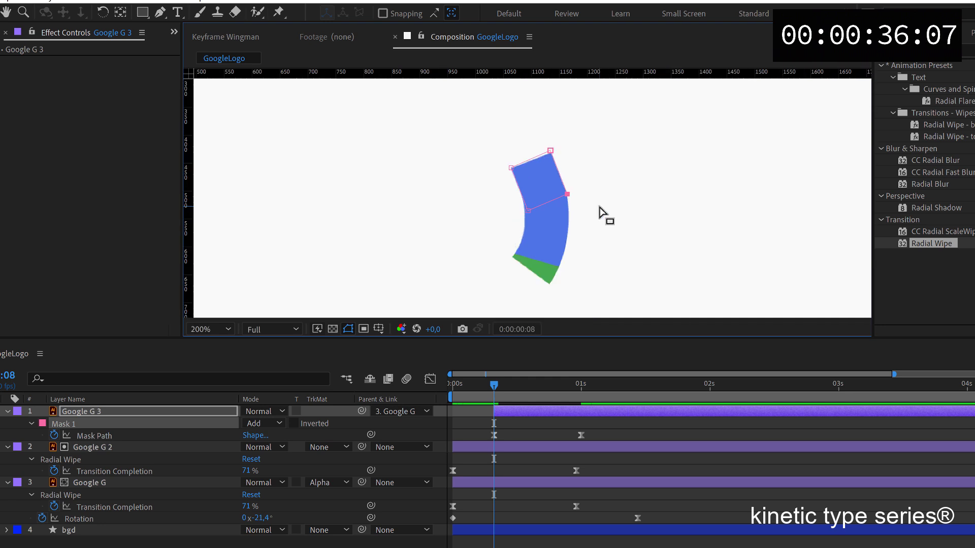
{"action": "key", "text": "slash"}
{"action": "key", "text": "space"}
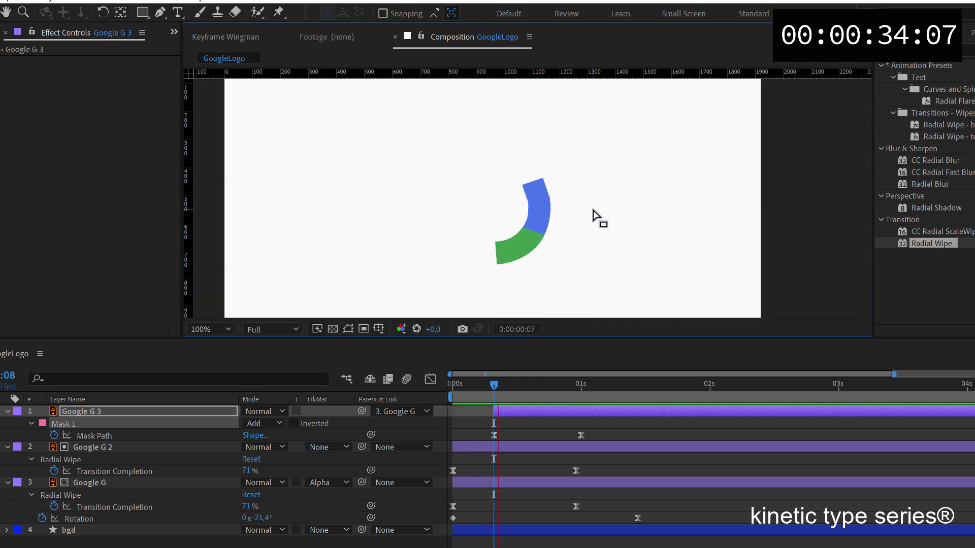
{"action": "key", "text": "space"}
{"action": "key", "text": "space"}
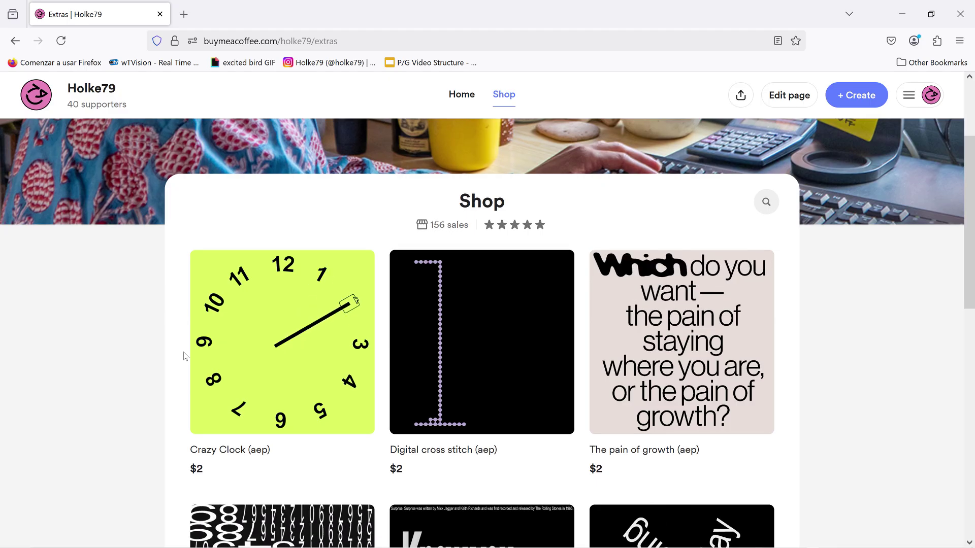
Scroll the shop page to the $2 project files such as Crazy Clock and Digital cross stitch
{"action": "mouse_move", "coordinate": [274, 381]}
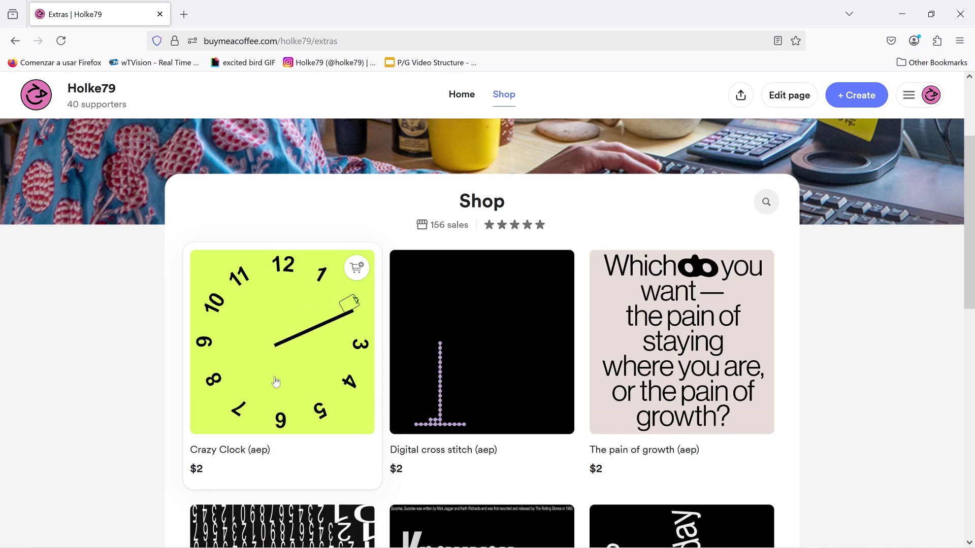
{"action": "scroll", "coordinate": [276, 382], "scroll_direction": "down", "scroll_amount": 1}
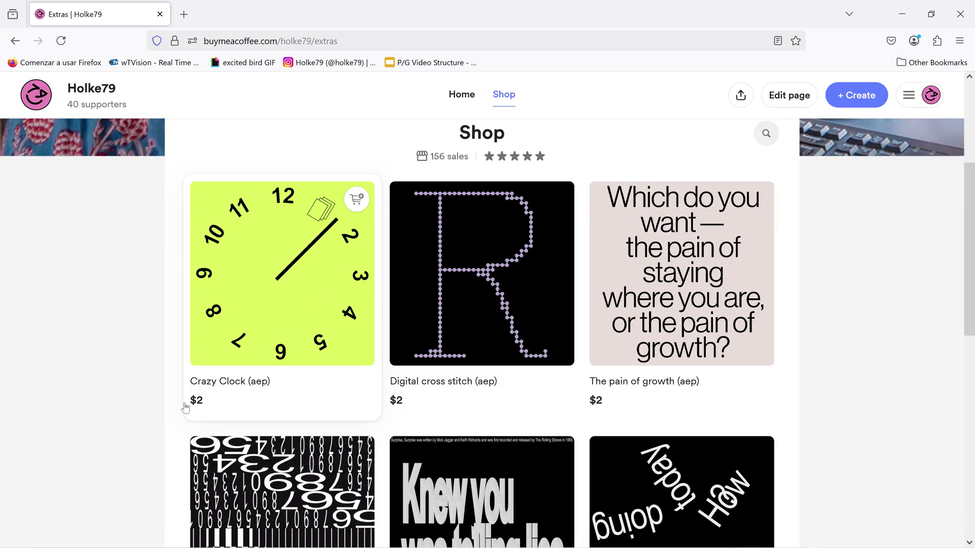